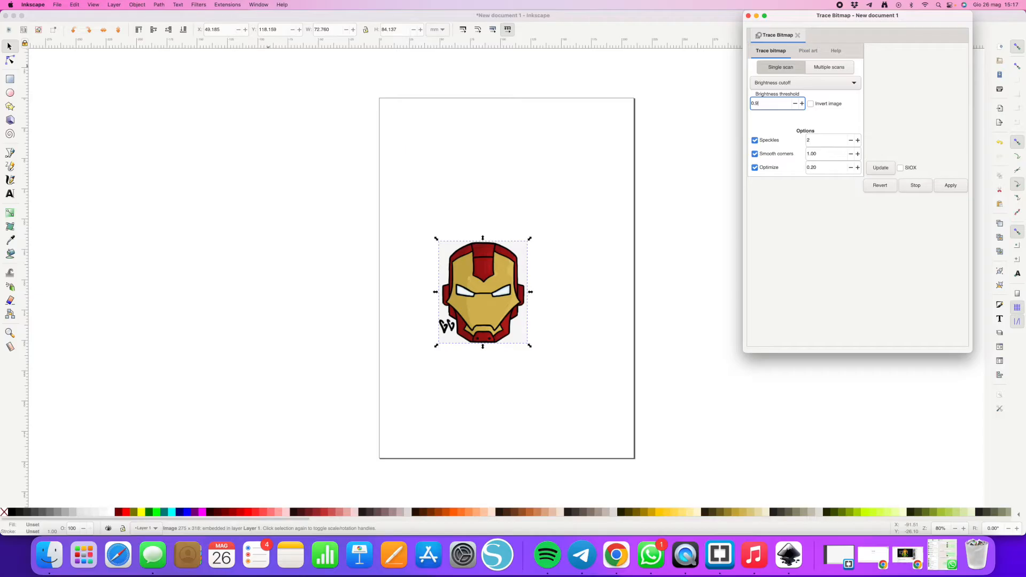
Try a single-scan brightness-cutoff trace of the helmet image at threshold 0.900, move the trace off the image and delete it.
click(950, 186)
click(554, 281)
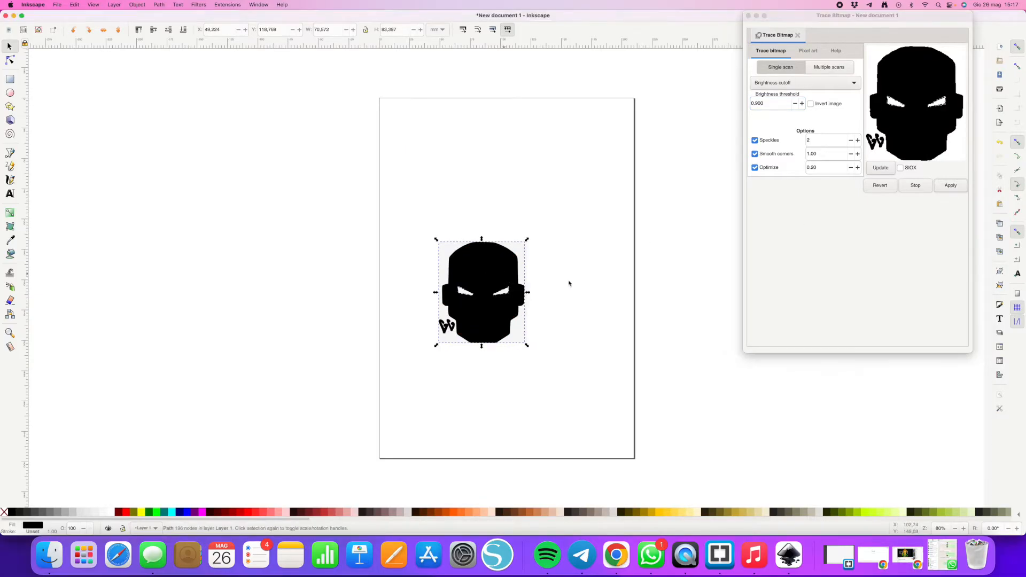
click(597, 283)
click(485, 275)
mouse_move(481, 264)
mouse_down()
mouse_move(568, 293)
mouse_move(687, 287)
mouse_up()
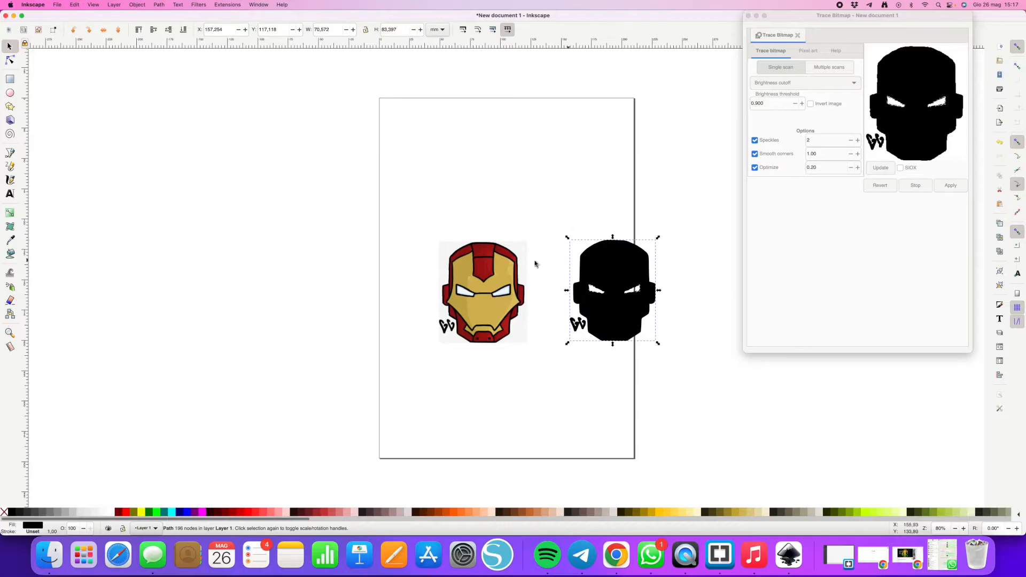
key(Delete)
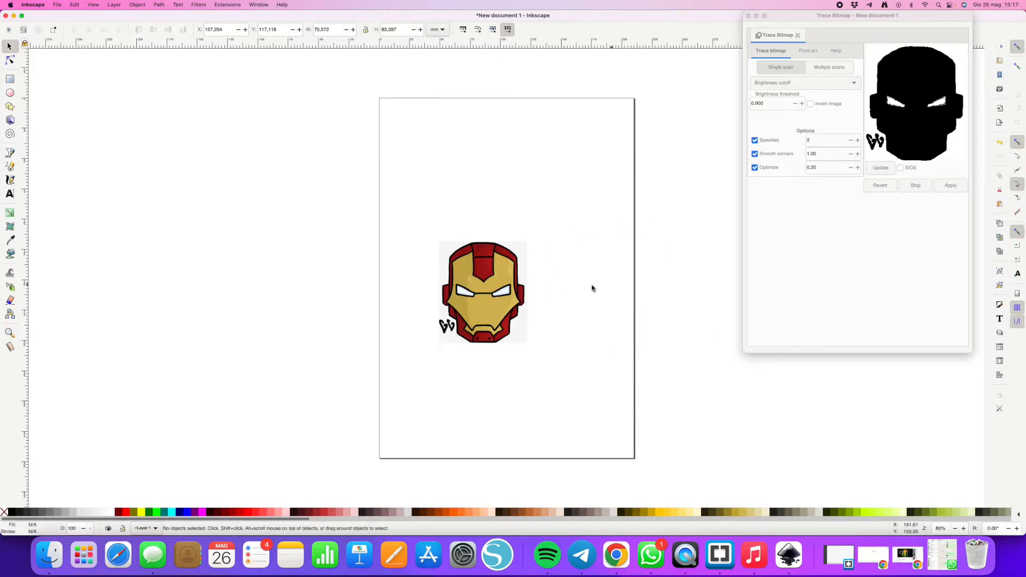
Try tracing the helmet image with a brightness threshold of 0.400, separate the image from the trace and delete the trace.
click(476, 297)
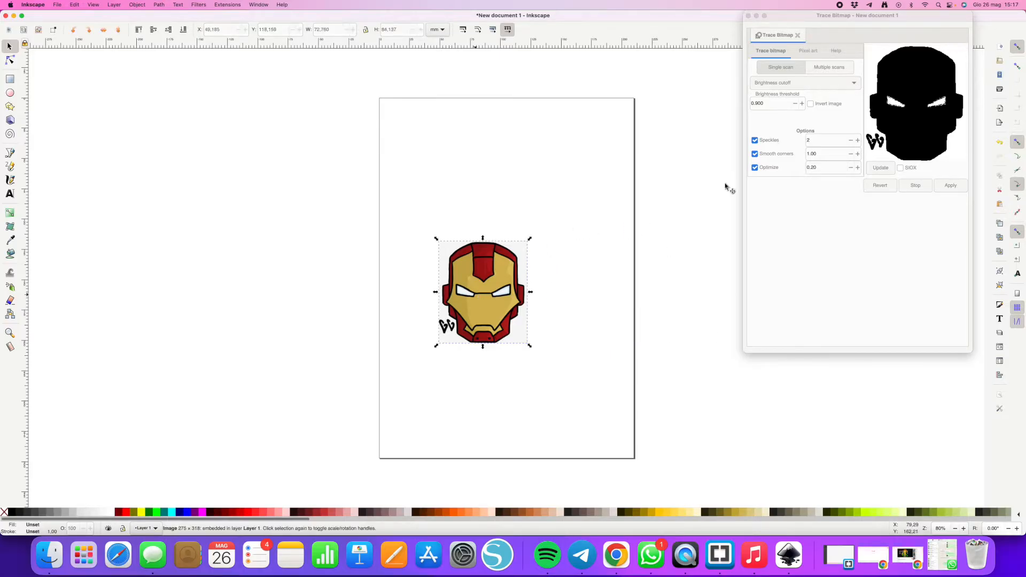
click(771, 104)
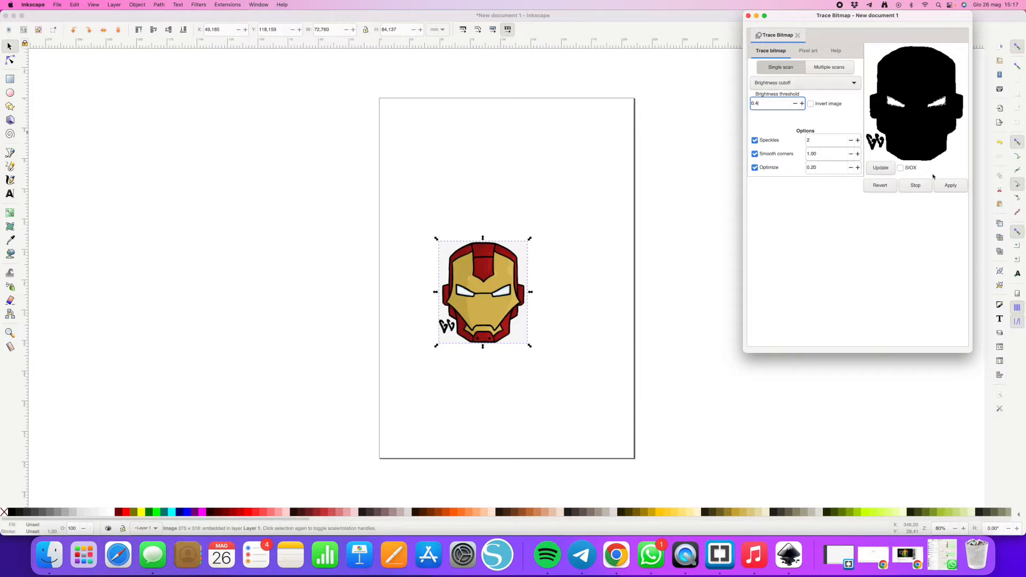
click(944, 186)
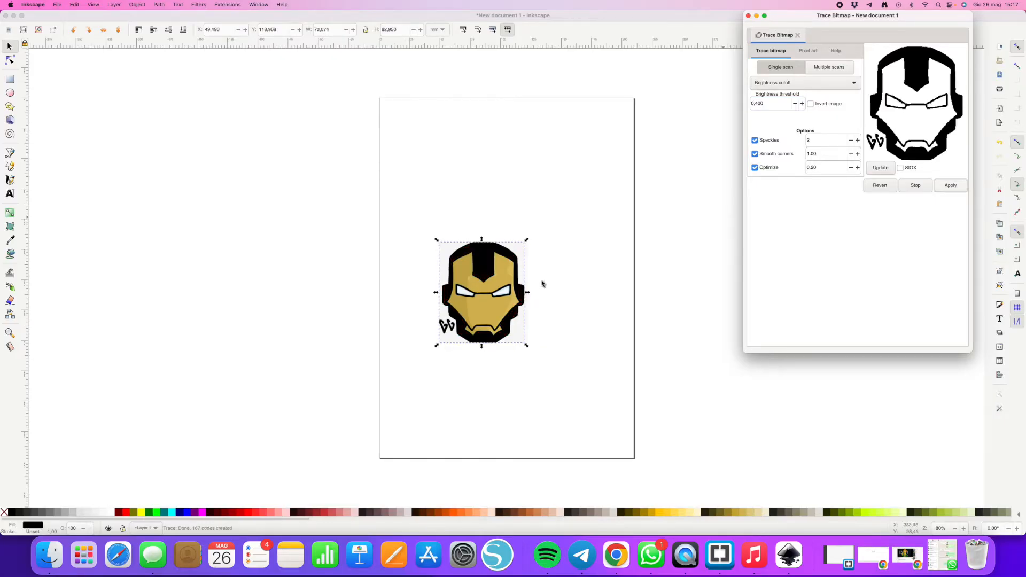
click(497, 289)
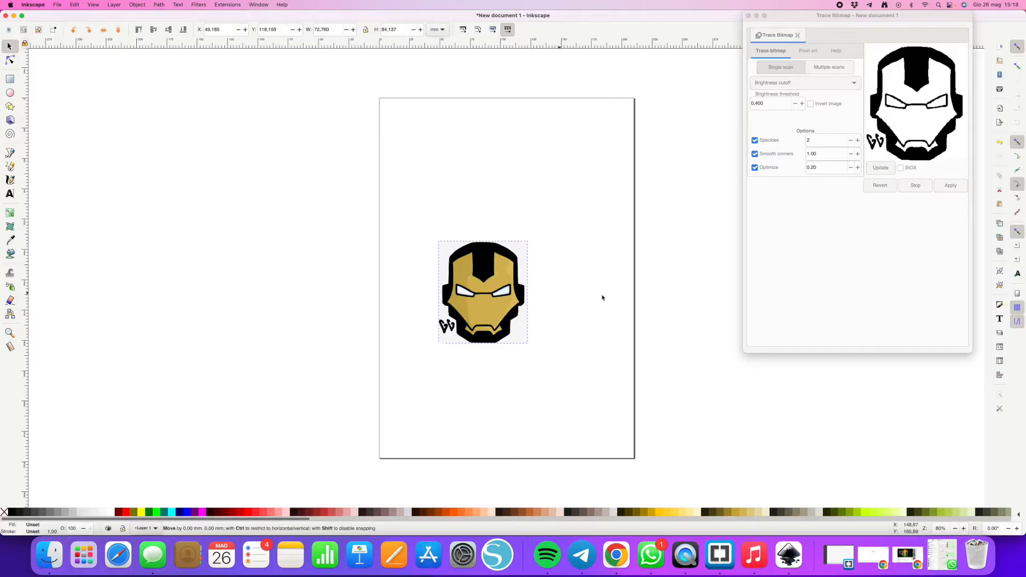
drag(602, 298, 667, 294)
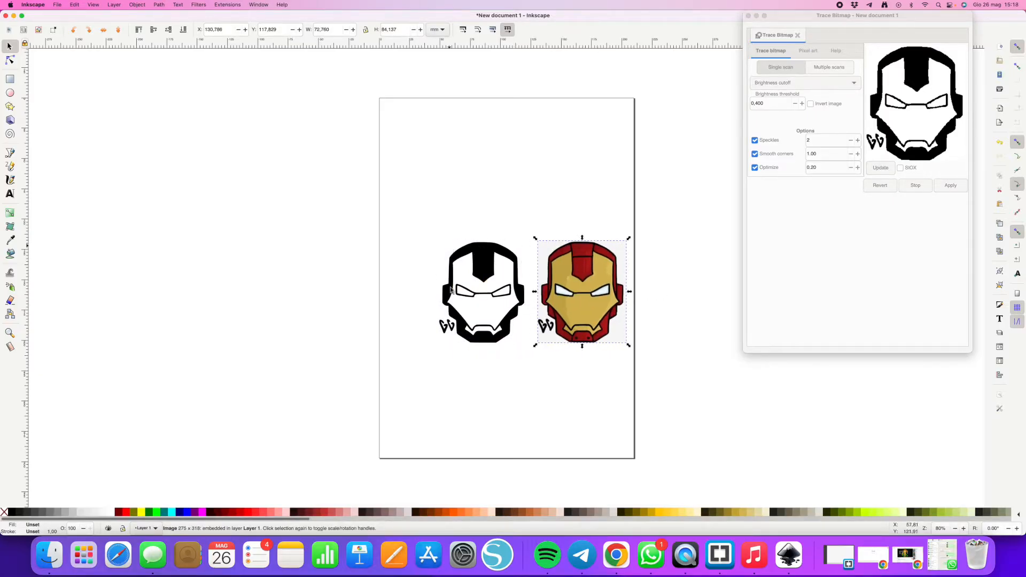
click(485, 277)
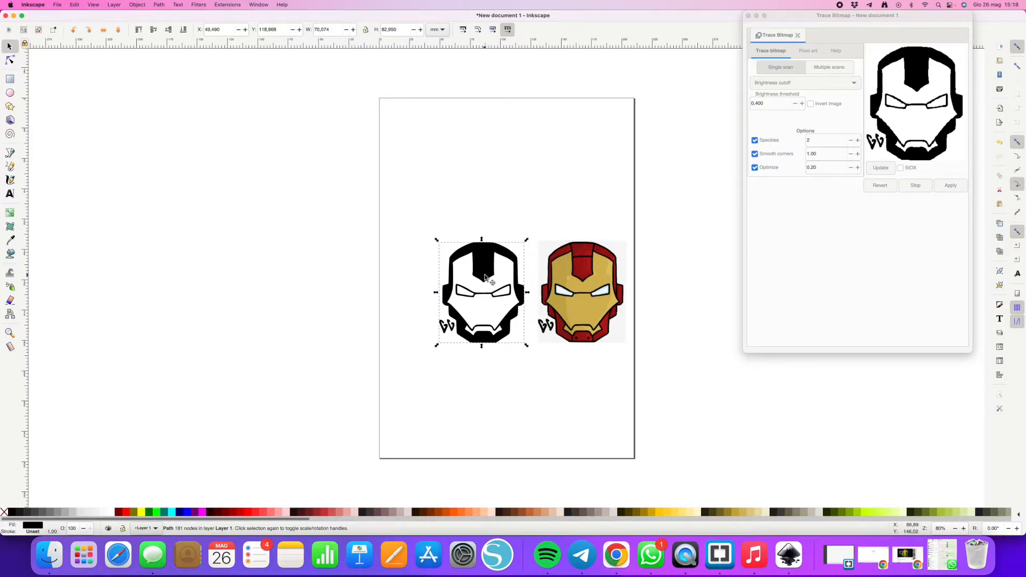
key(Delete)
Trace the helmet image with a brightness threshold of 0.180, then move the original image off the trace and delete it.
click(558, 282)
click(764, 104)
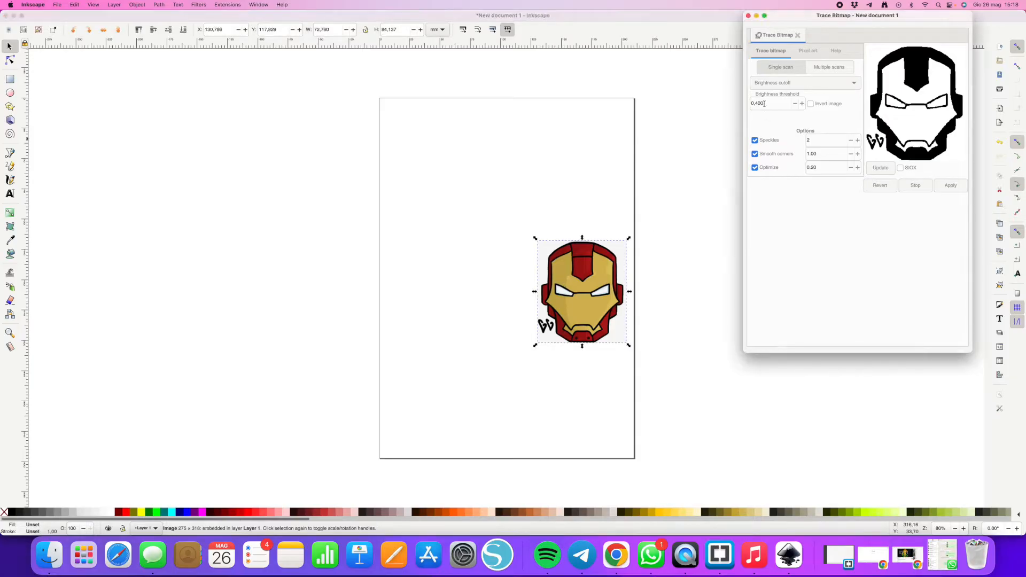
click(770, 102)
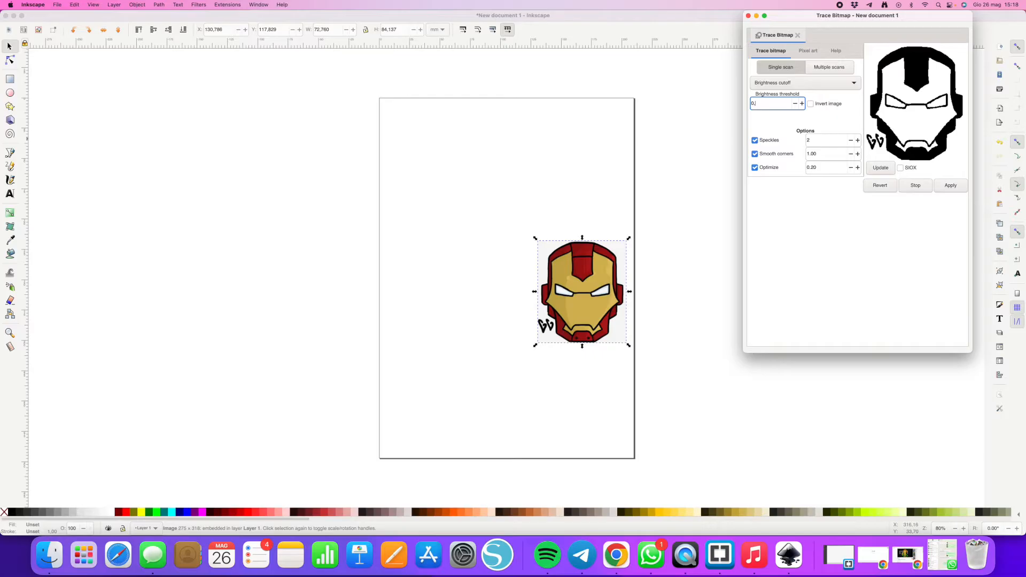
click(950, 185)
drag(573, 276, 435, 272)
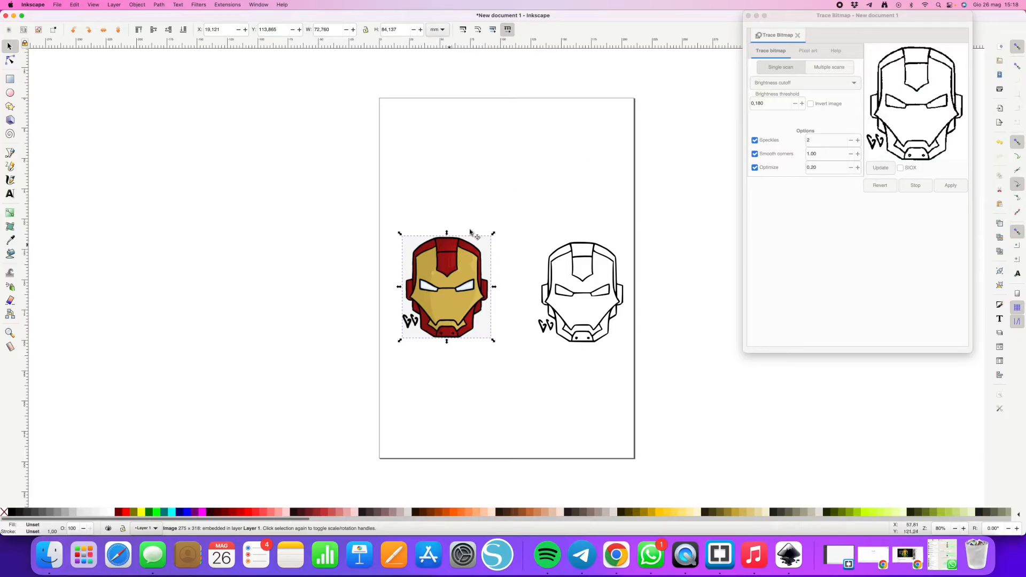
key(Delete)
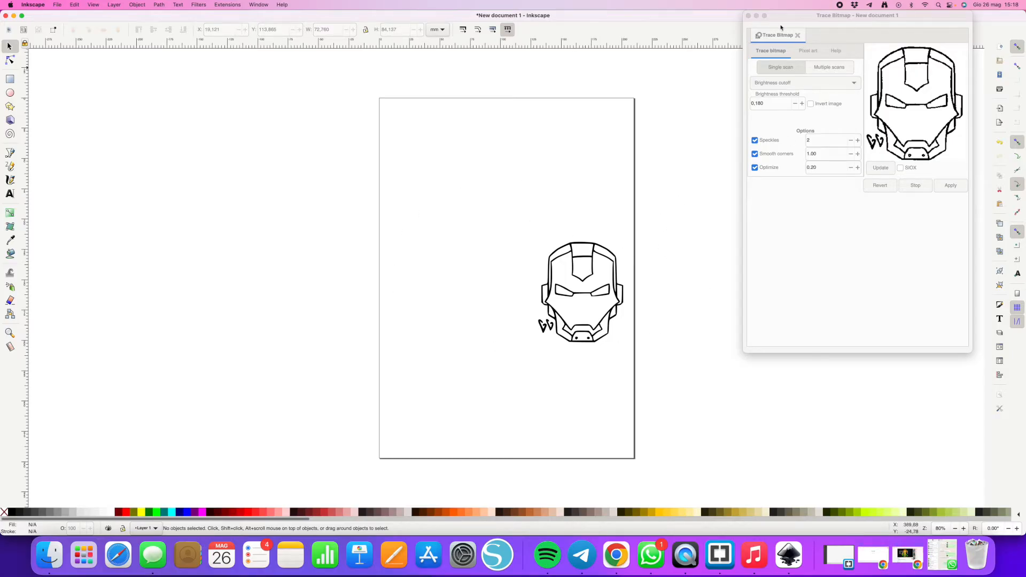
Switch the canvas to Outline display mode and break the traced helmet path apart into separate paths.
click(73, 4)
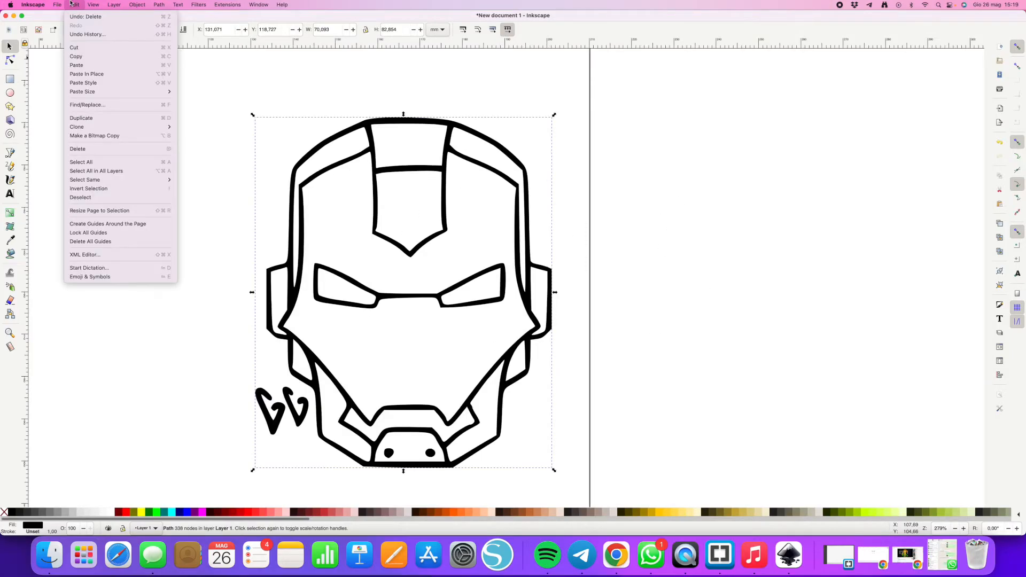
mouse_move(93, 5)
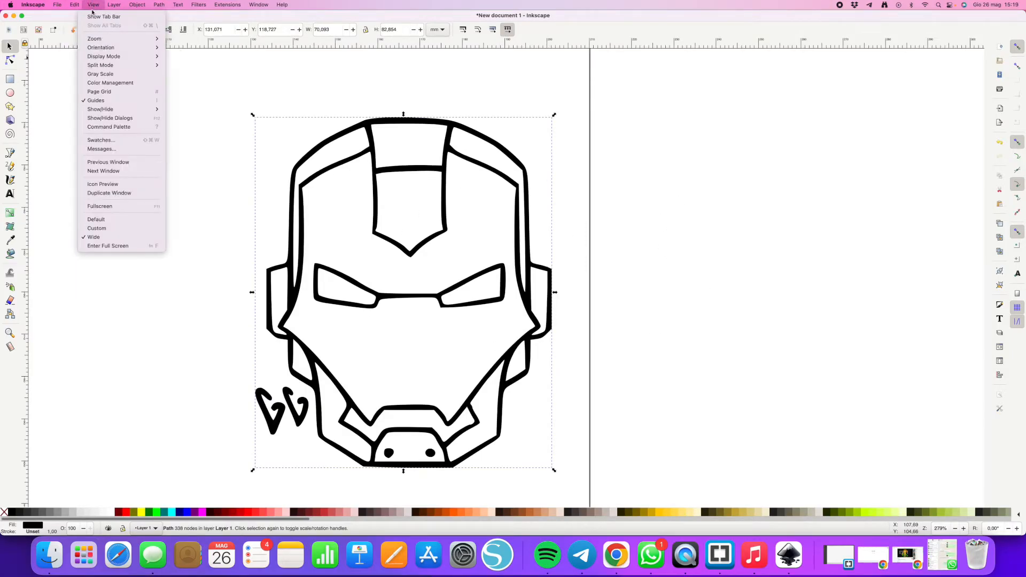
mouse_move(109, 58)
click(182, 65)
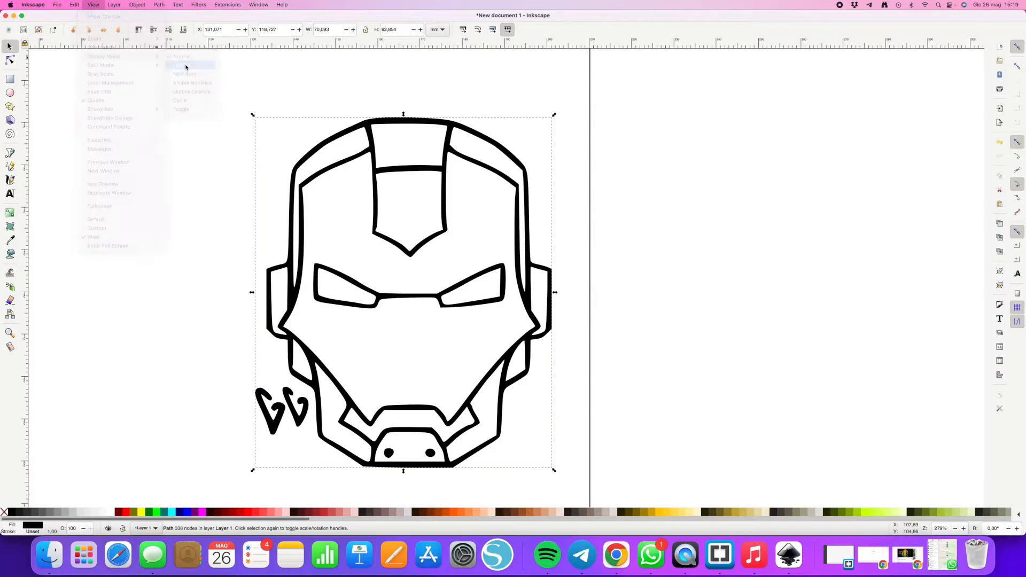
click(166, 5)
click(186, 115)
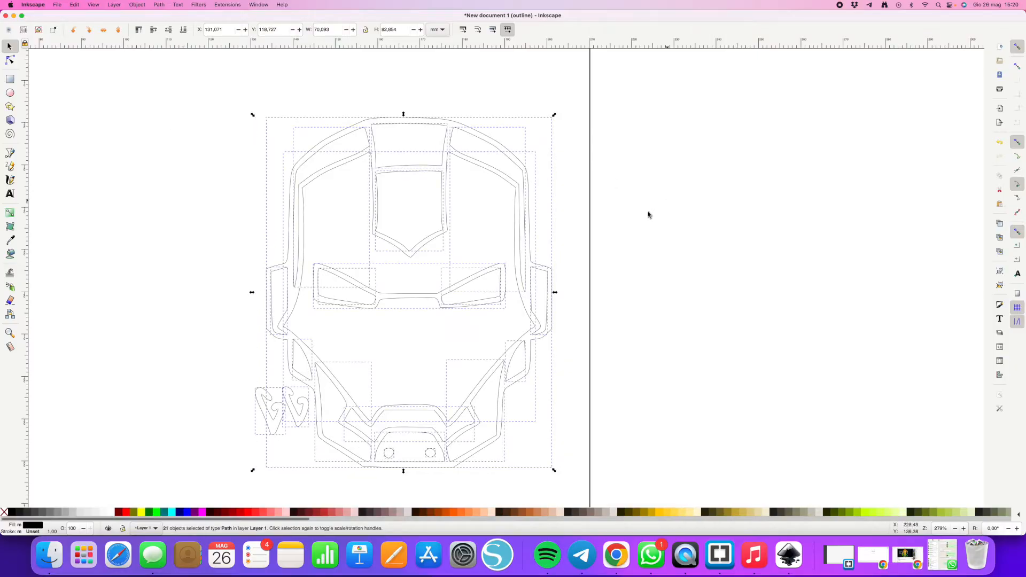
Delete the two signature letters beside the jaw and the two small dots on the chin.
click(267, 383)
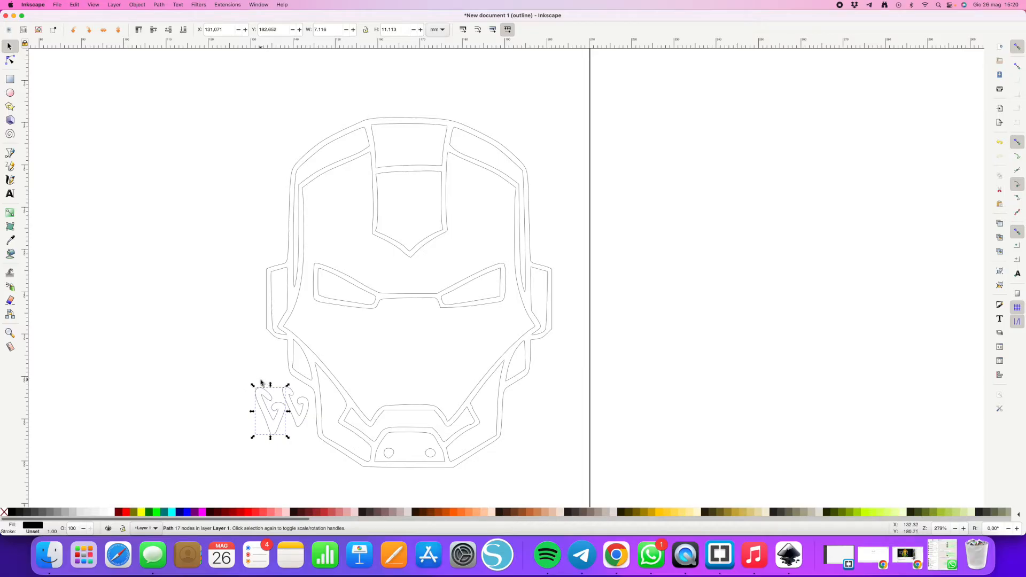
shift+click(306, 416)
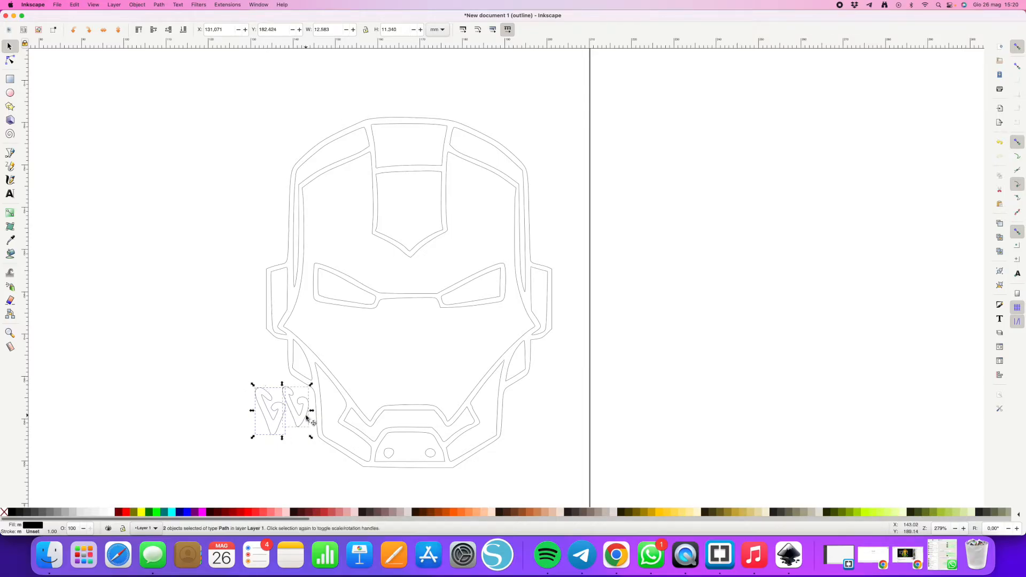
shift+click(391, 456)
key(Delete)
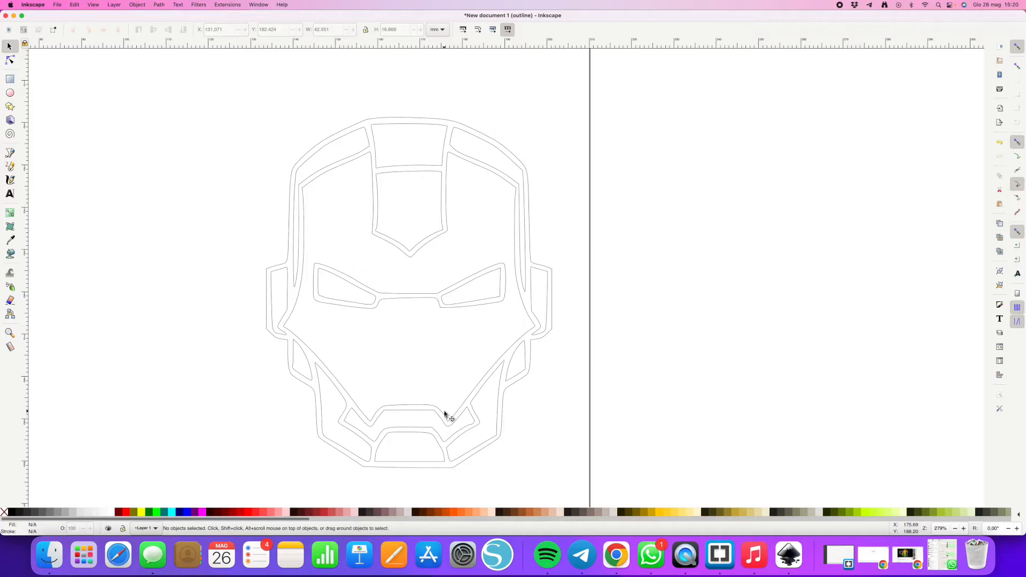
Fill the outer contour of the helmet with black.
click(463, 128)
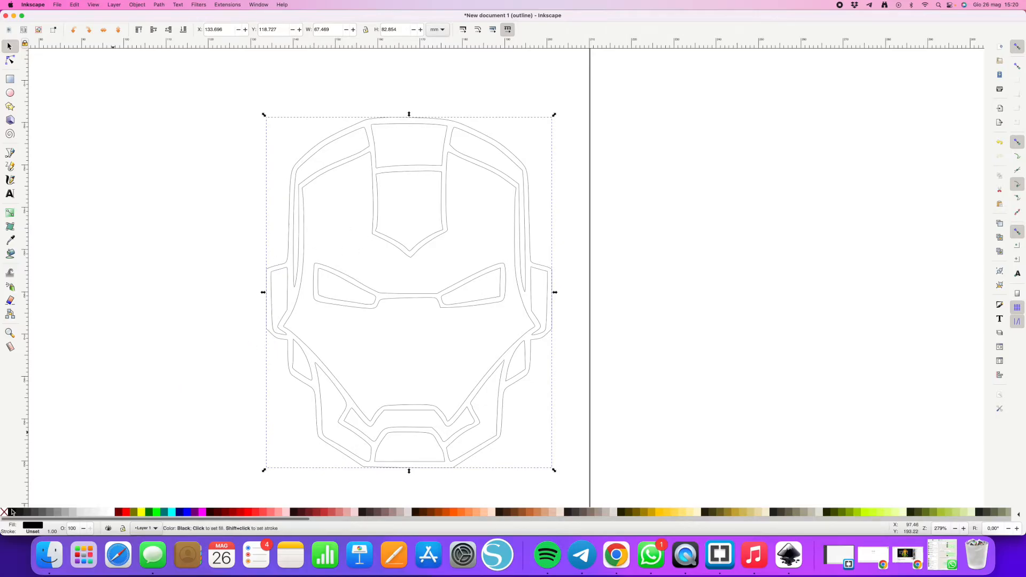
click(181, 357)
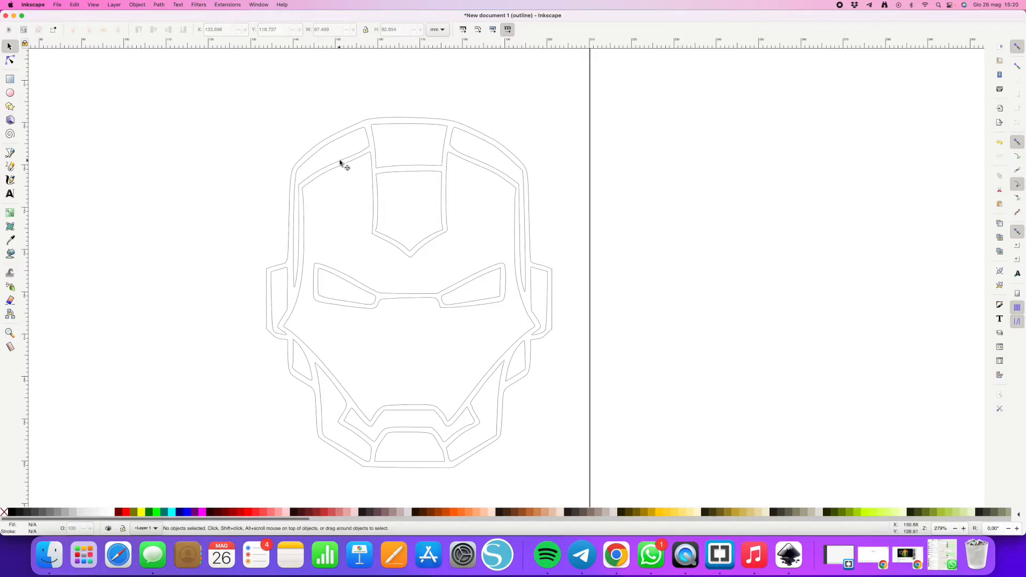
Fill the upper side panels, top forehead panel, ears, small cheek pieces, jaw panels and chin piece with red.
click(339, 162)
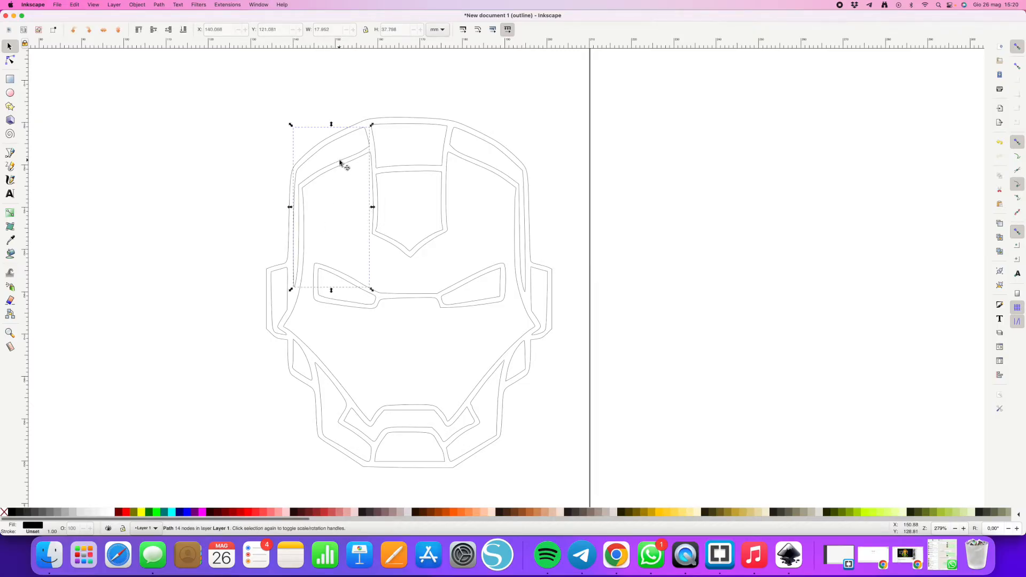
shift+click(405, 165)
shift+click(451, 140)
shift+click(531, 288)
shift+click(514, 353)
shift+click(501, 390)
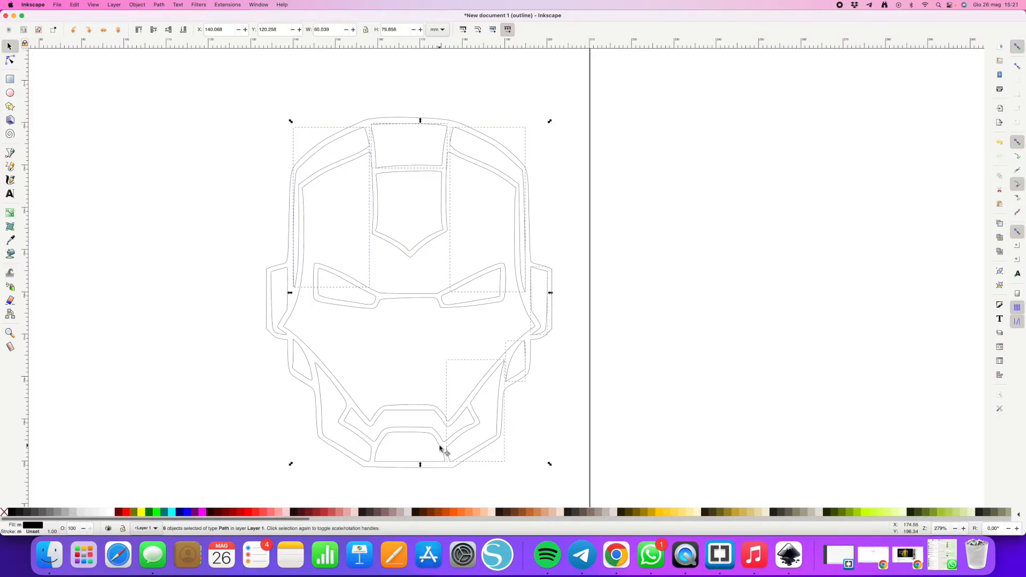
shift+click(370, 445)
shift+click(313, 376)
shift+click(311, 373)
shift+click(283, 318)
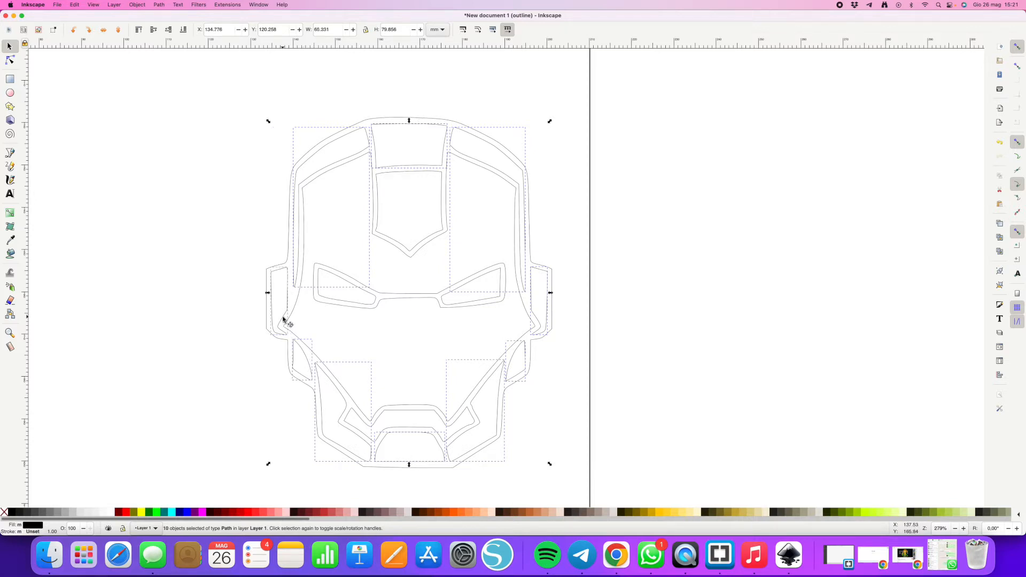
click(124, 512)
click(196, 409)
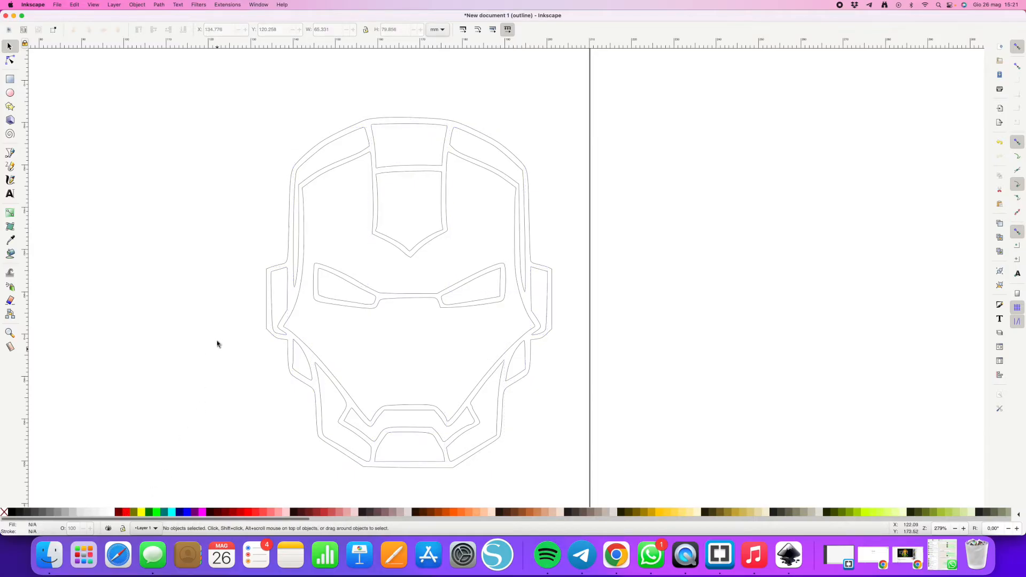
Fill the large faceplate and the mouth piece with yellow.
click(357, 288)
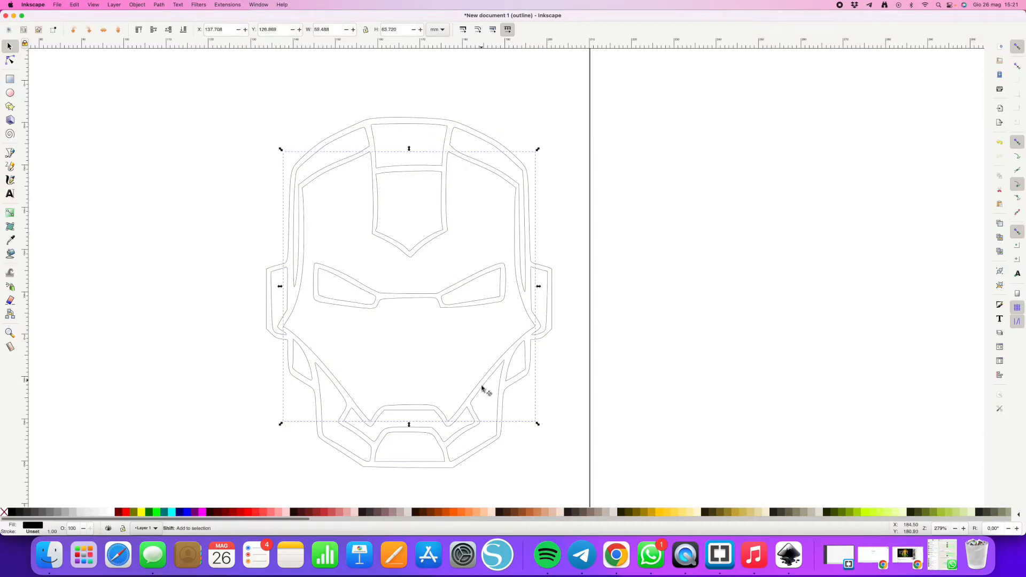
shift+click(471, 425)
click(141, 512)
click(129, 454)
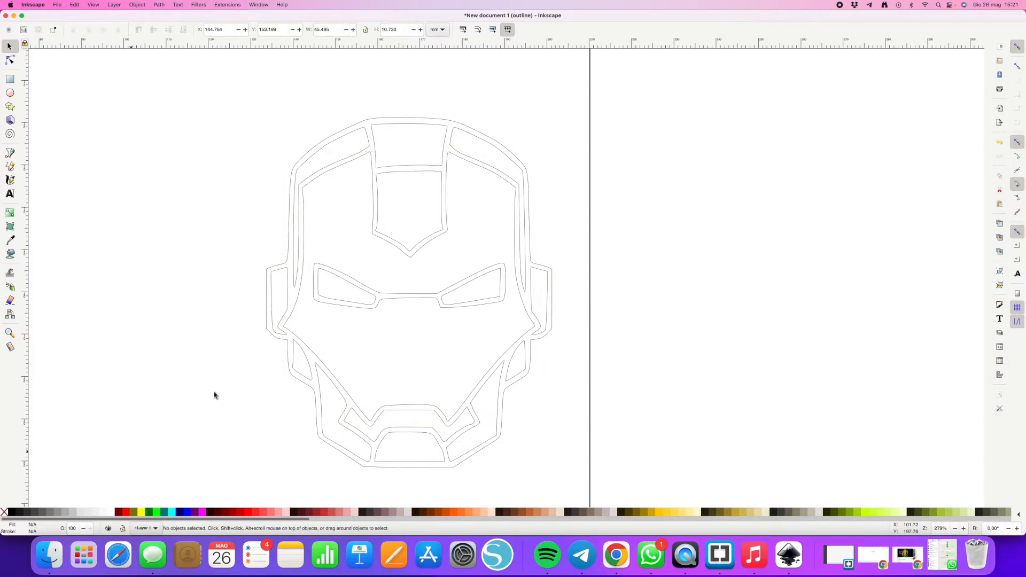
Set the fill colours of the band around the eyes and of the two eye shapes.
click(378, 294)
click(355, 309)
click(373, 306)
shift+click(455, 305)
click(115, 464)
Add the first name as a text object beside the helmet and set it in a thick, connected script font.
key(t)
click(644, 225)
text(Jack)
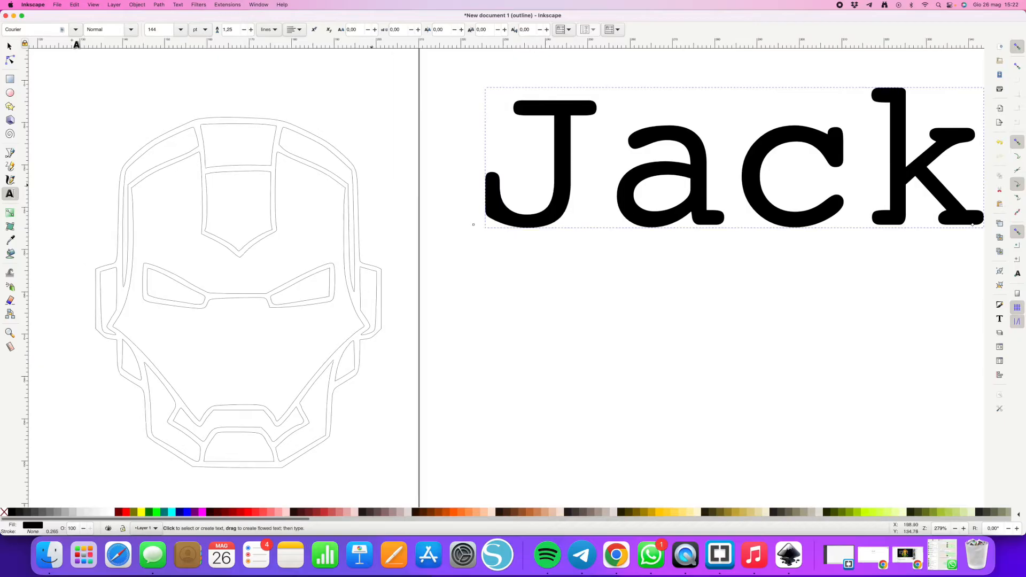
click(75, 29)
scroll(51, 400, down, 3)
click(49, 490)
scroll(476, 381, up, 4)
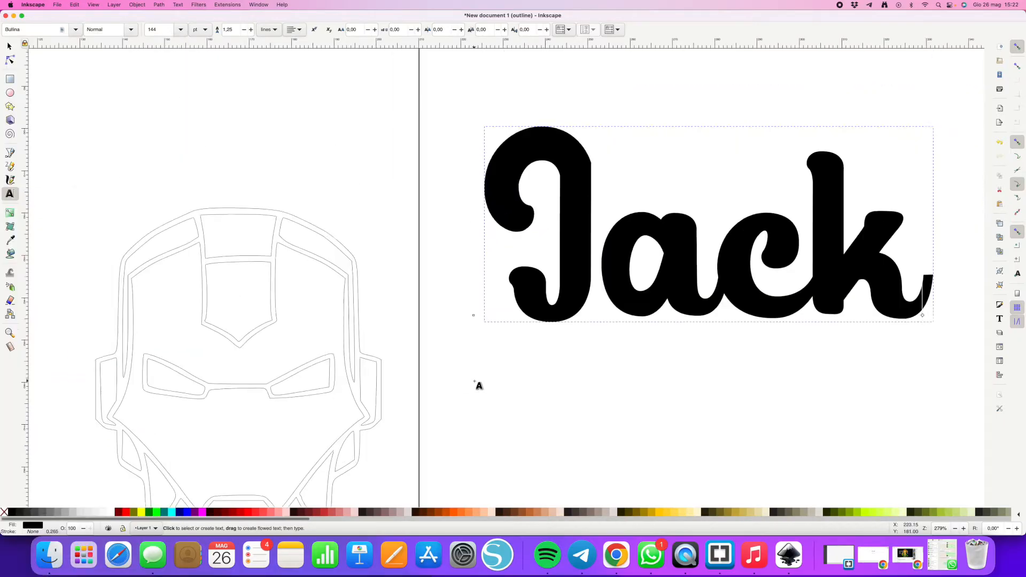
Convert the name text to paths and try to break it apart.
click(158, 5)
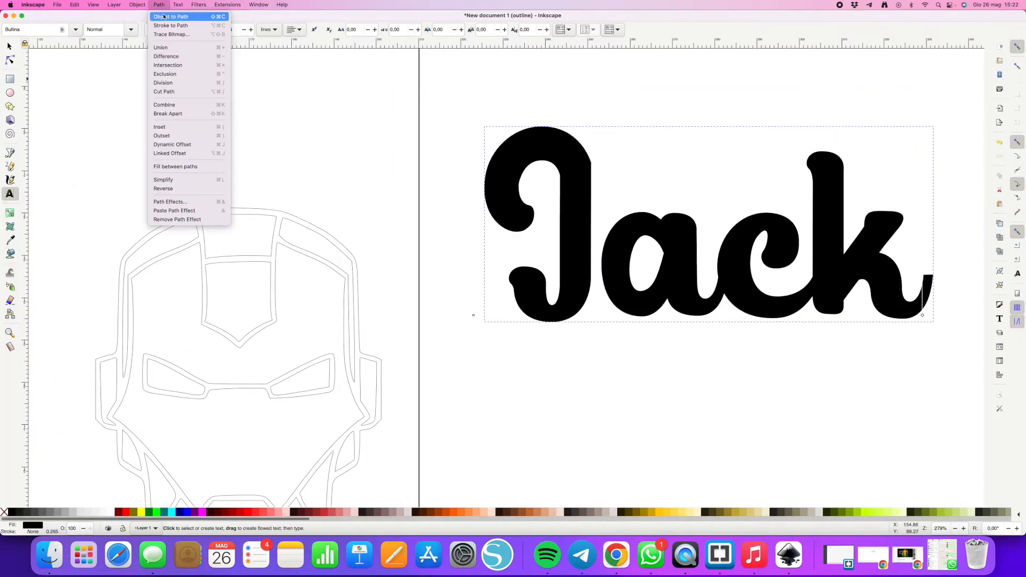
click(164, 17)
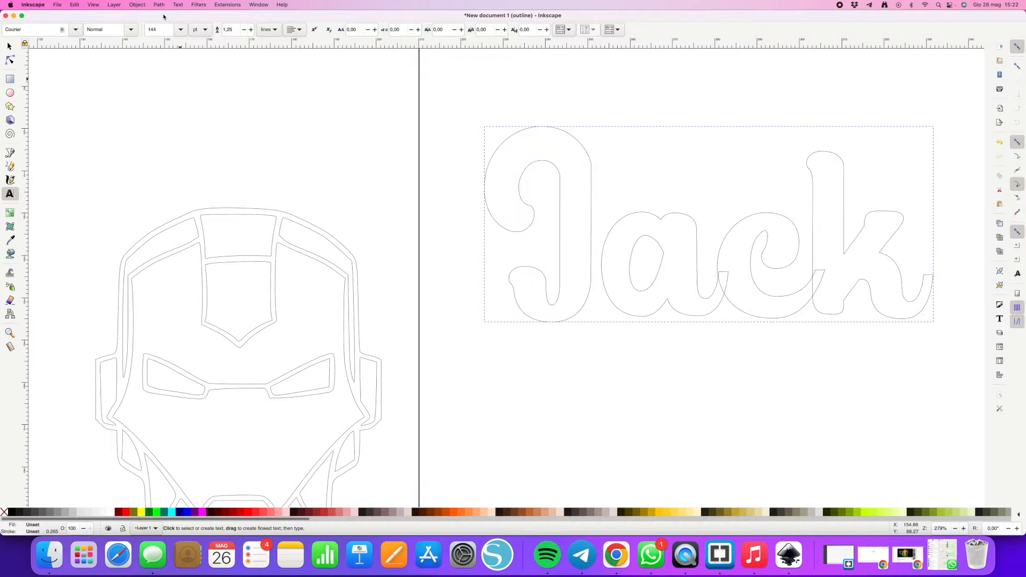
click(163, 4)
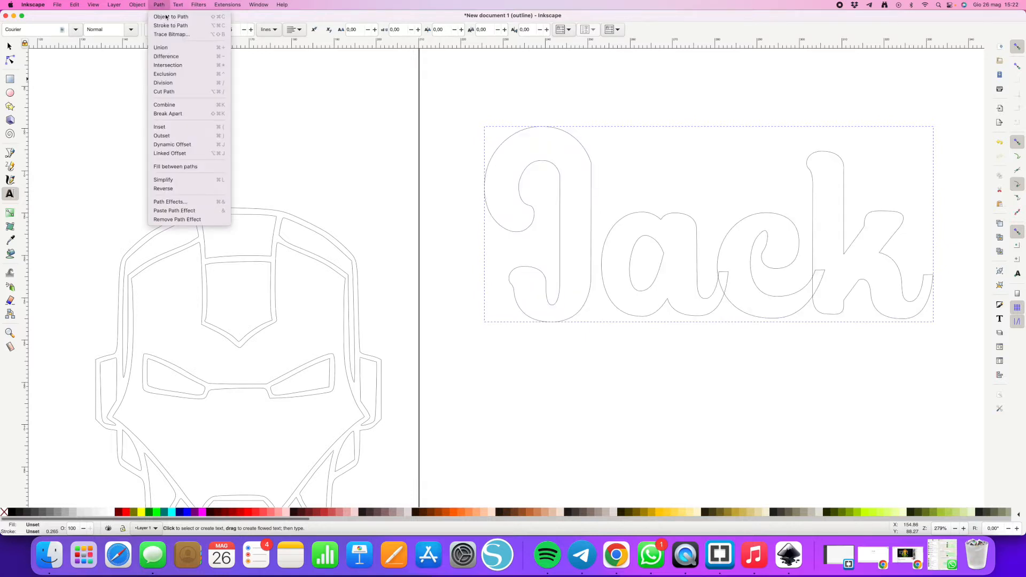
click(166, 113)
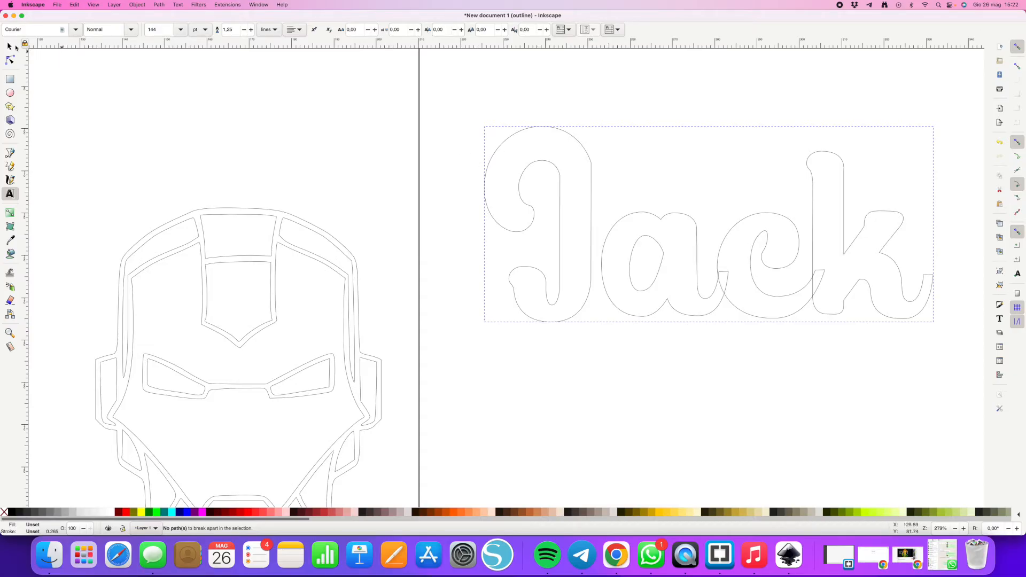
Move the name's initial letter right until it overlaps the second letter.
click(10, 46)
click(590, 210)
key(Right)
key(Right)
key(Right)
key(Right)
key(Right)
key(Right)
key(Right)
Select the four letter paths of the name, fill them red and unite them into one shape.
drag(444, 108, 940, 331)
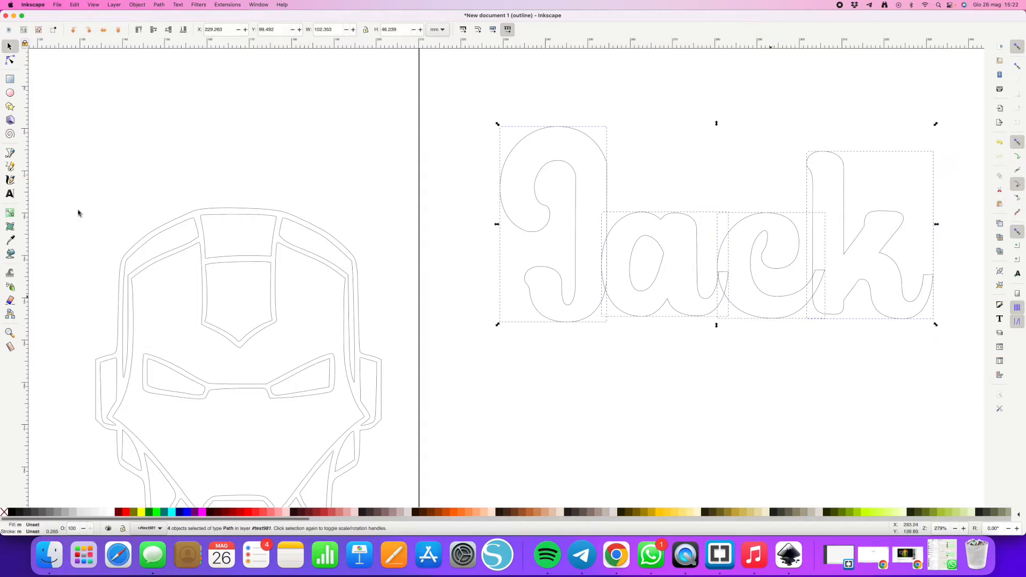
click(13, 513)
click(125, 513)
click(163, 4)
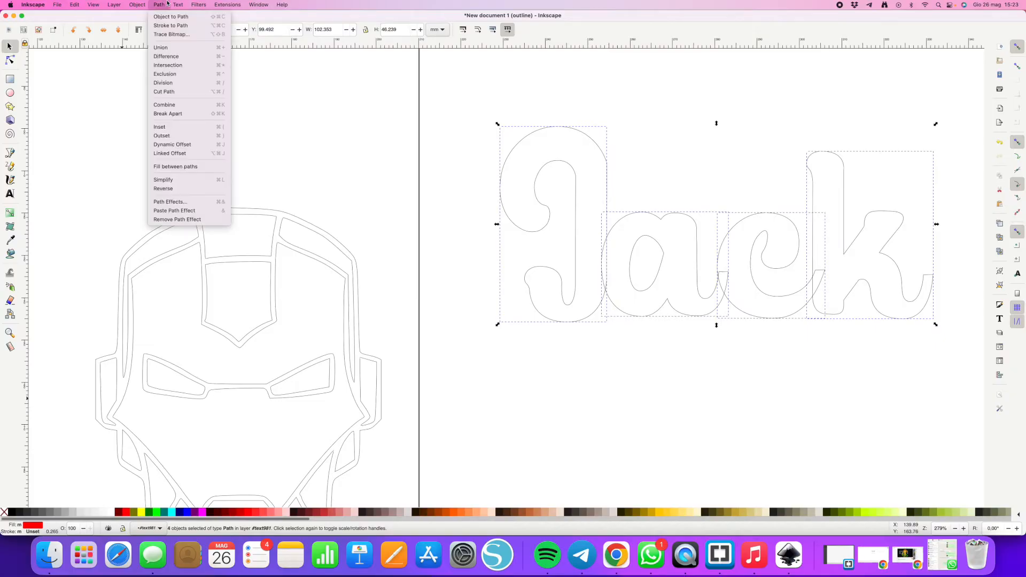
click(166, 48)
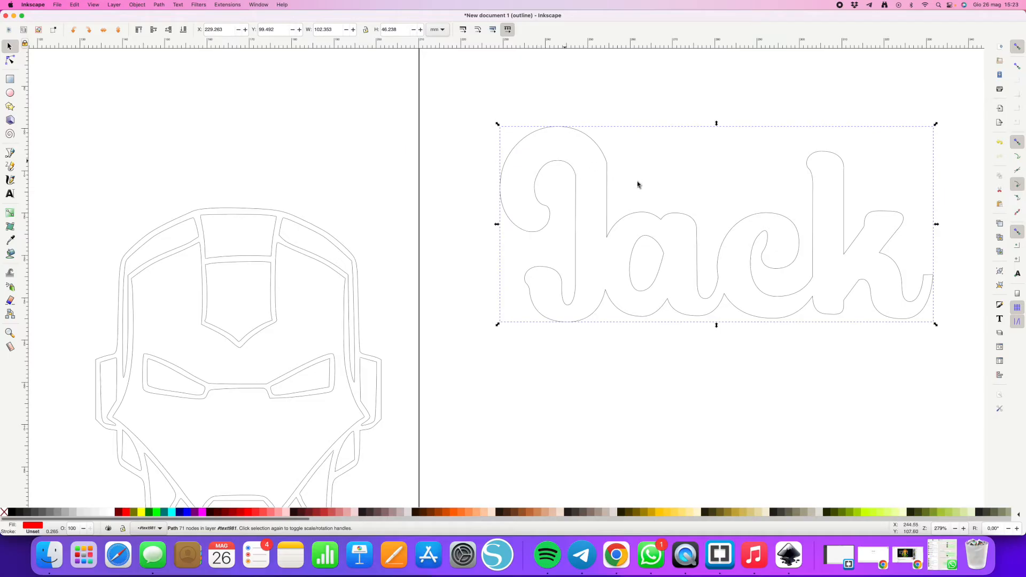
click(448, 109)
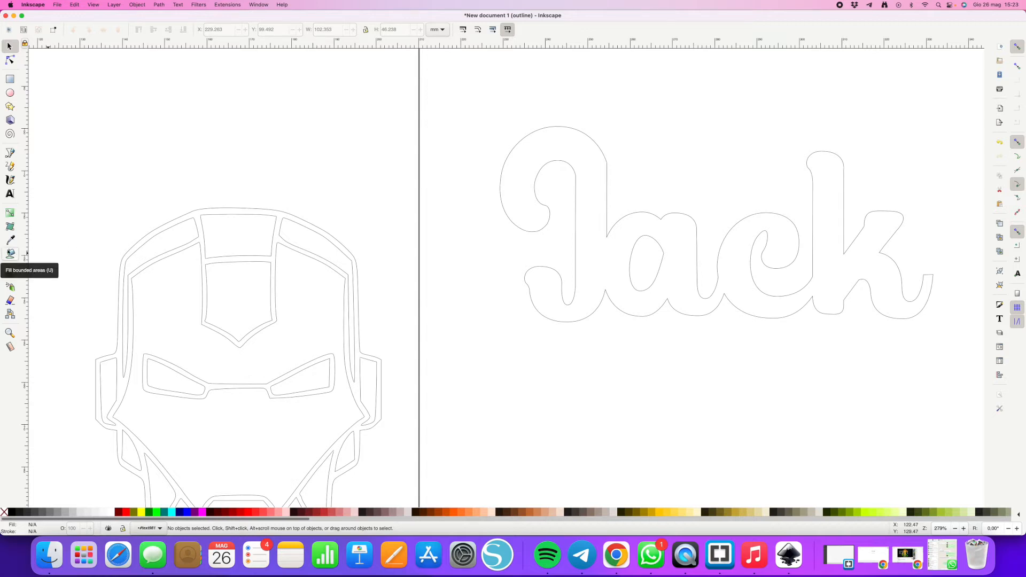
Create a contour around the name with a bounded-area fill grown by 10 mm, and outset it to about 109.8 mm wide.
click(9, 254)
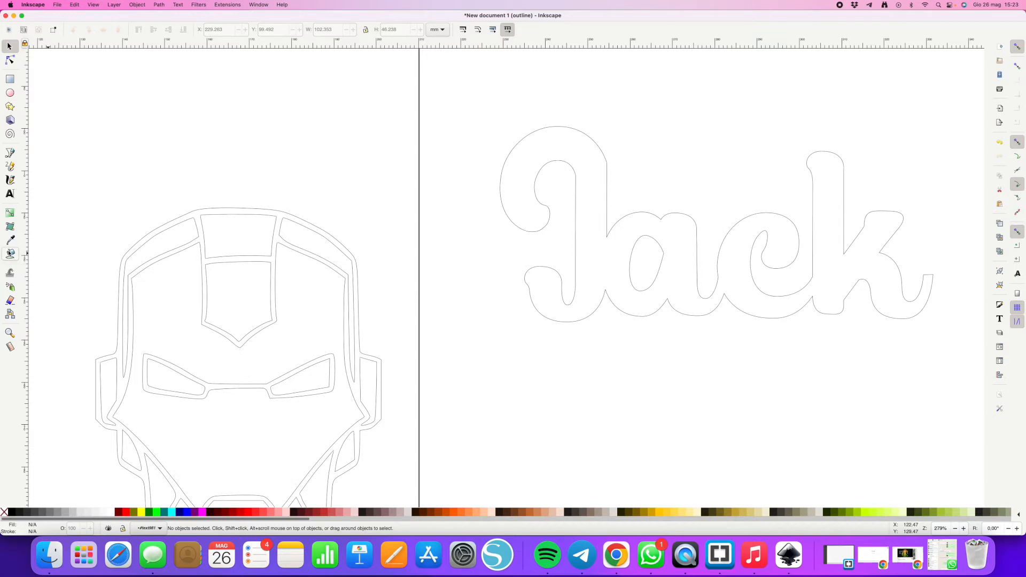
click(694, 311)
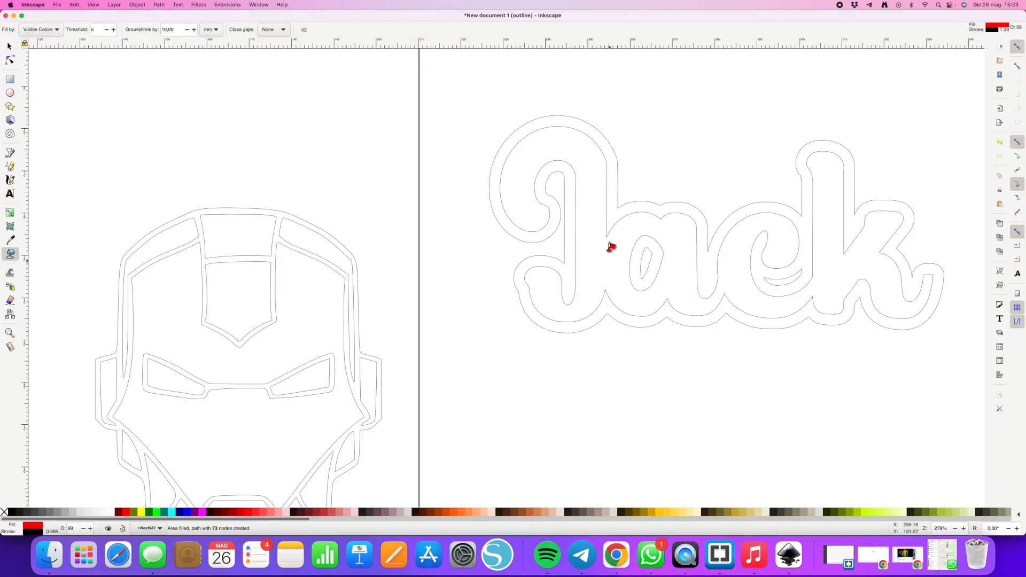
click(581, 193)
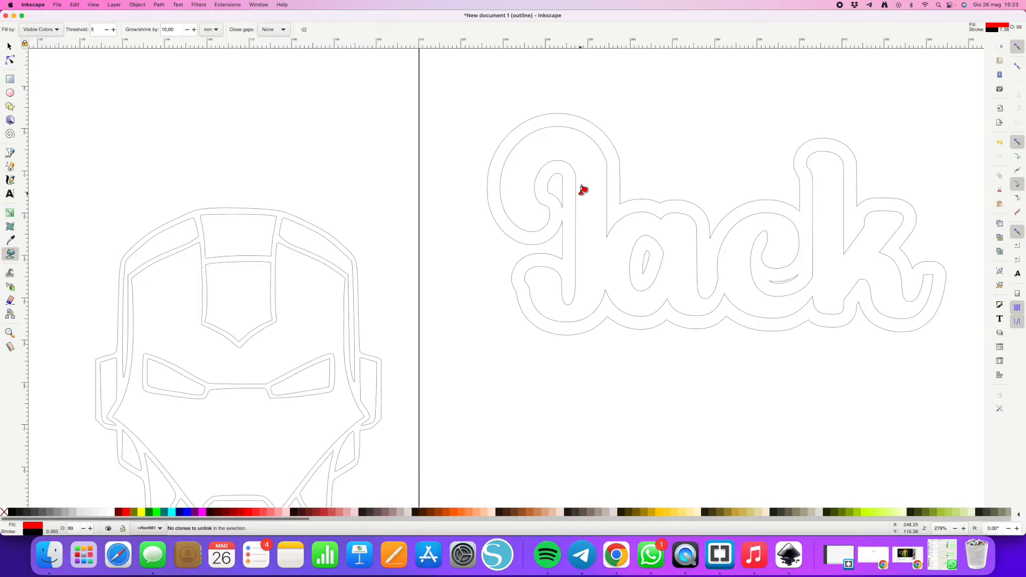
key(s)
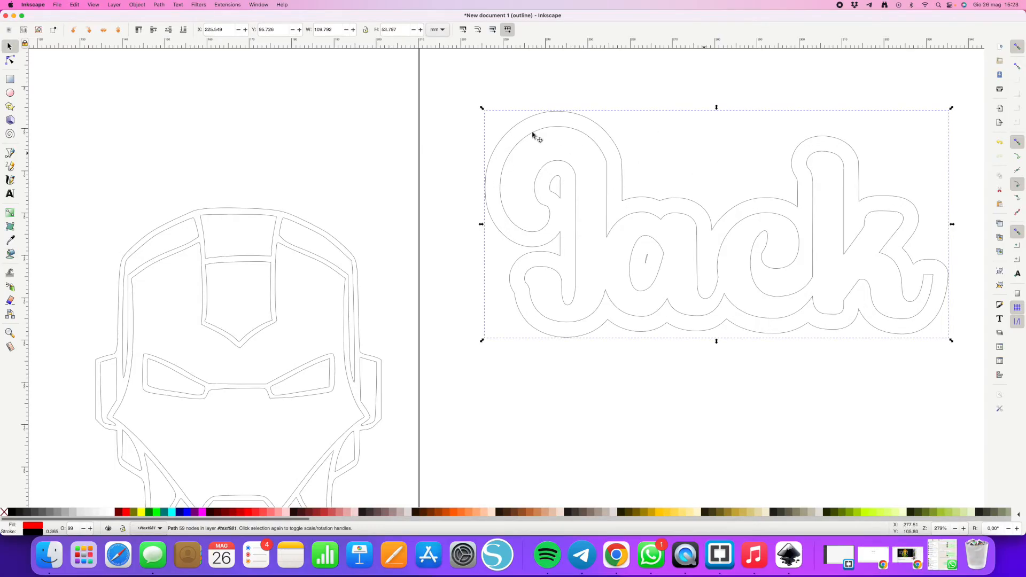
Break the name's contour apart and delete the two small leftover shapes inside the first and second letters.
click(158, 4)
click(180, 114)
click(555, 192)
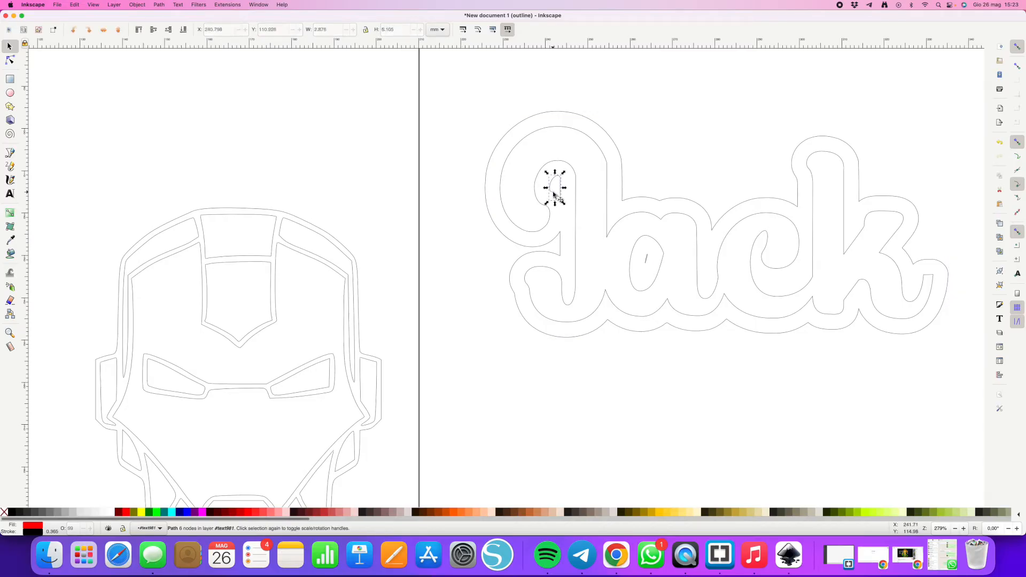
shift+click(646, 259)
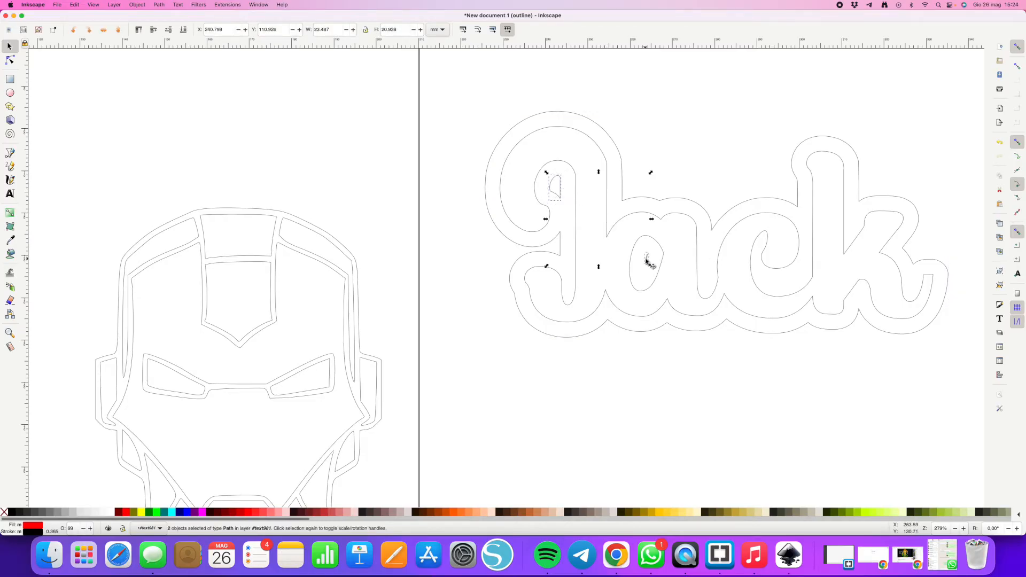
key(Delete)
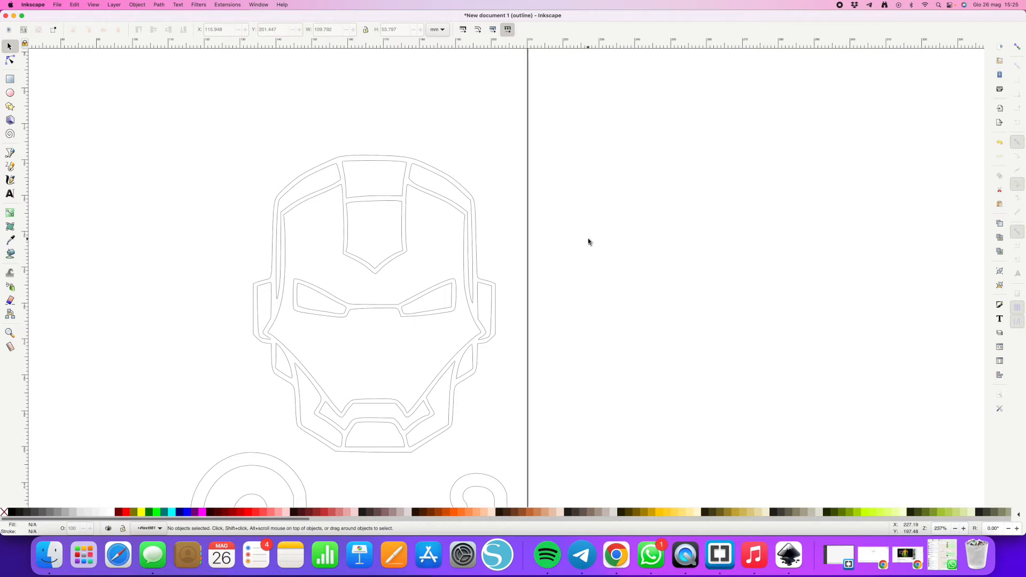
Paste a copy of the helmet silhouette, move it beside the helmet and outset it to about 71.5 mm wide.
click(469, 190)
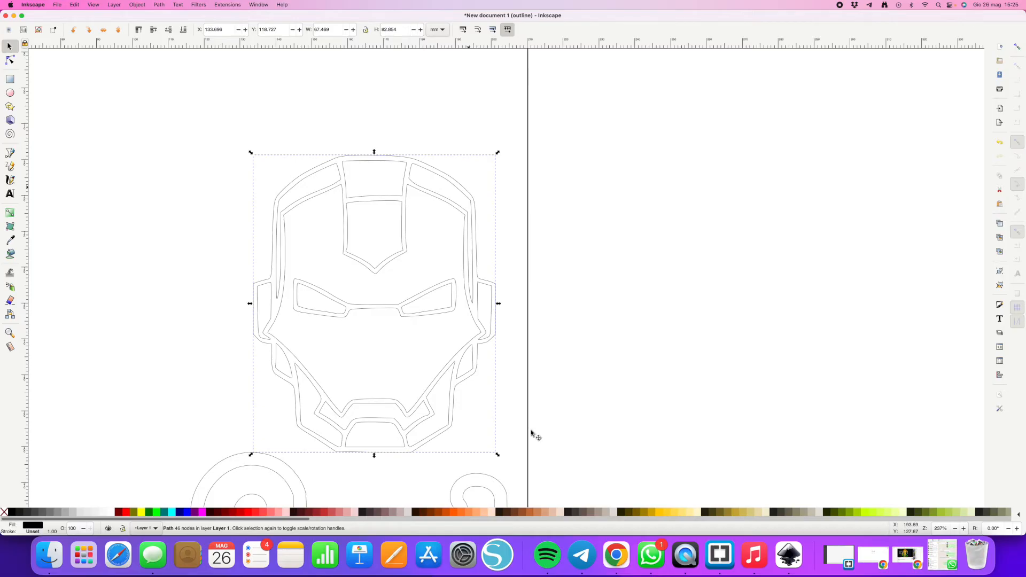
click(582, 442)
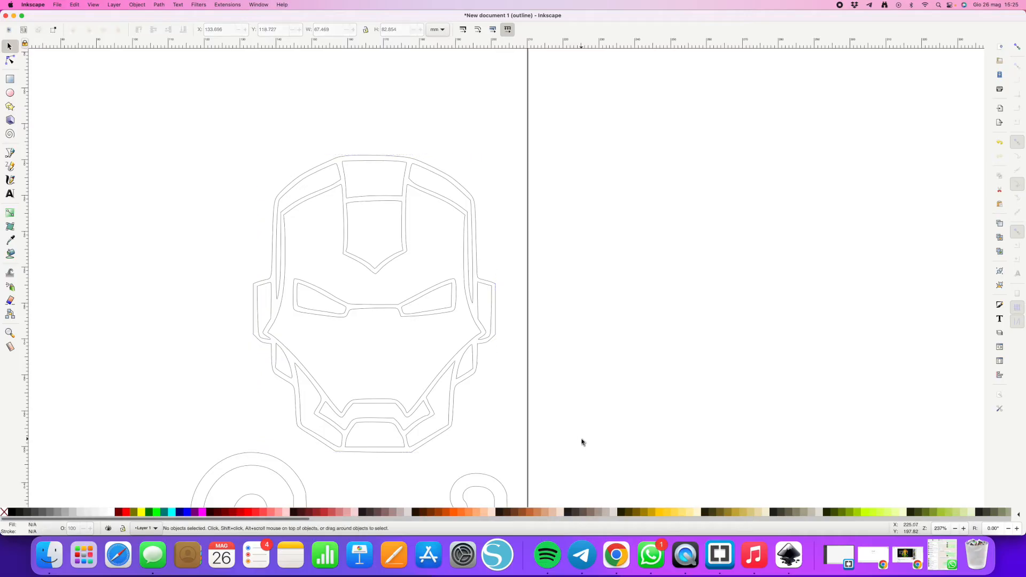
key(ctrl+v)
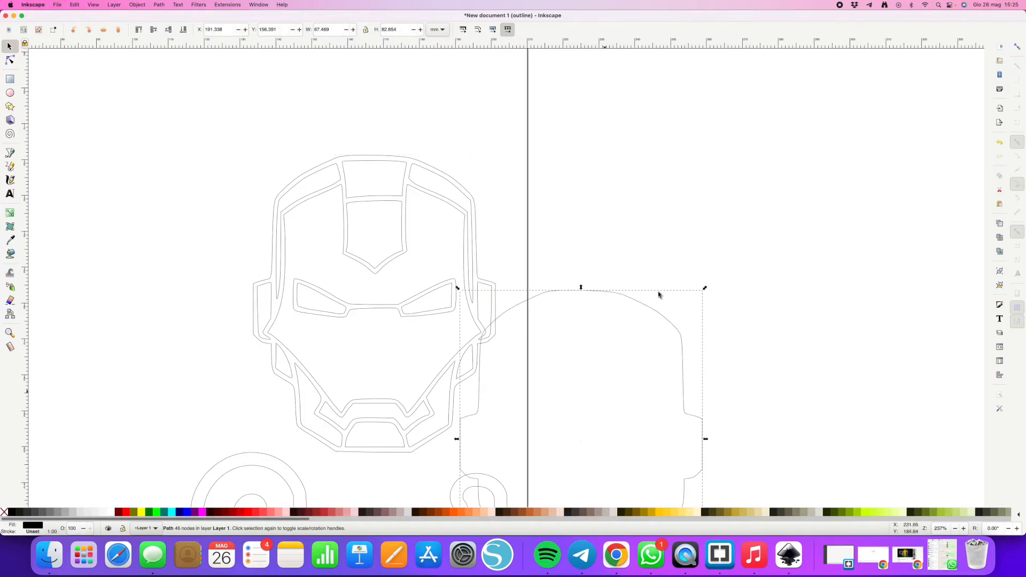
drag(648, 309, 703, 199)
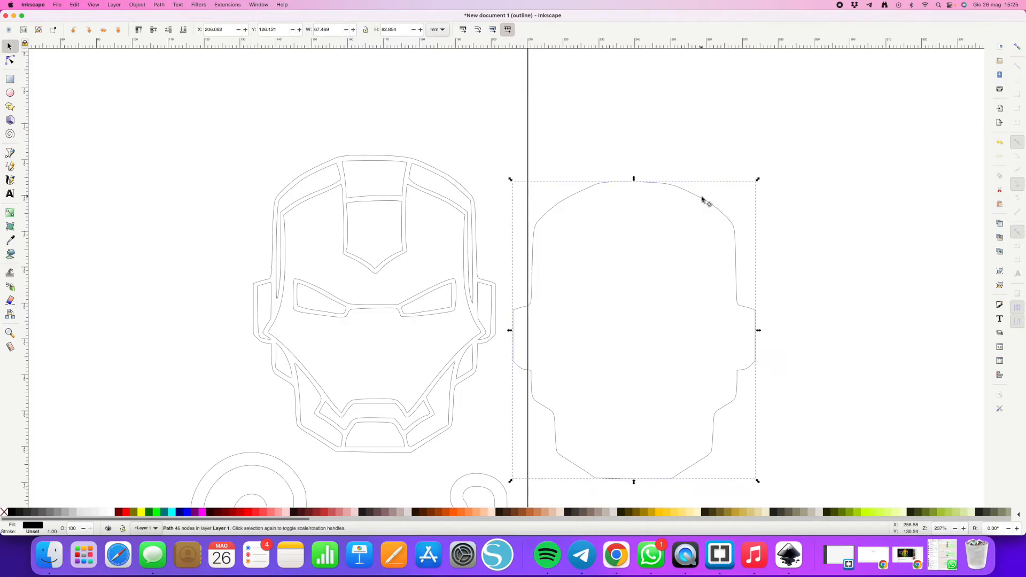
key(alt)
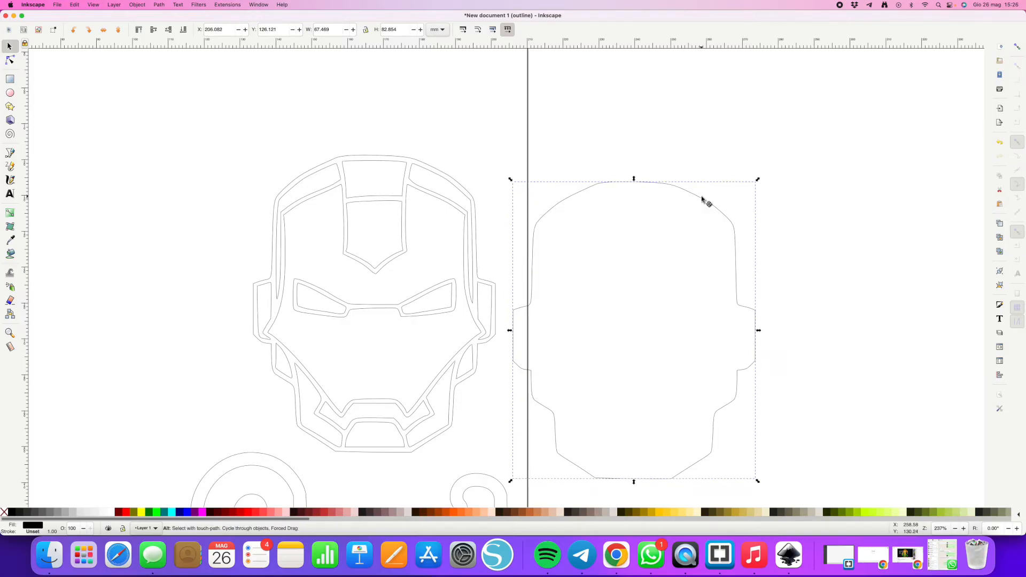
key(period)
key(period)
key(period)
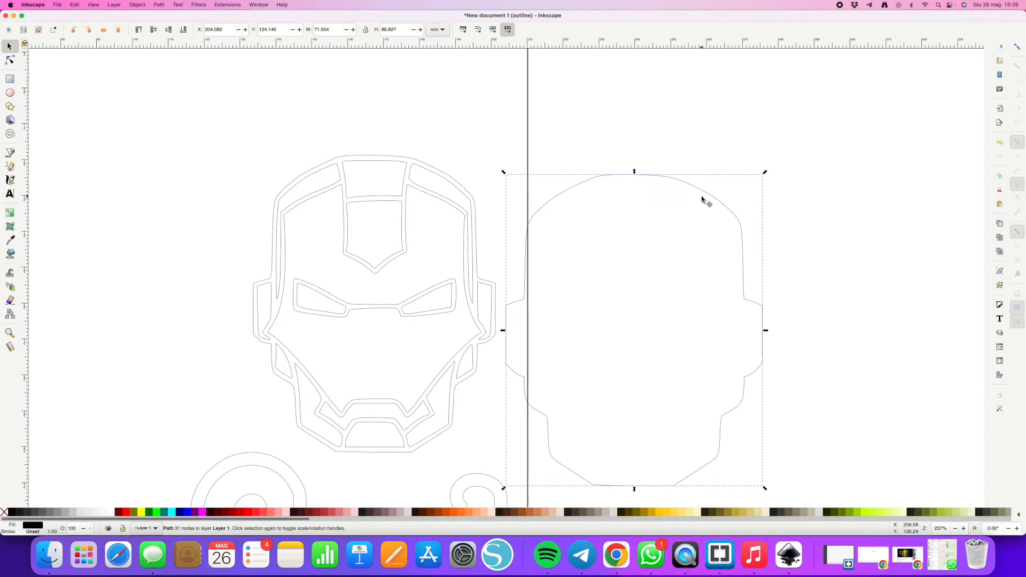
Place the enlarged silhouette centred around the helmet and move the name group up so it overlaps the chin.
drag(702, 199, 449, 167)
drag(449, 167, 449, 167)
drag(144, 185, 587, 409)
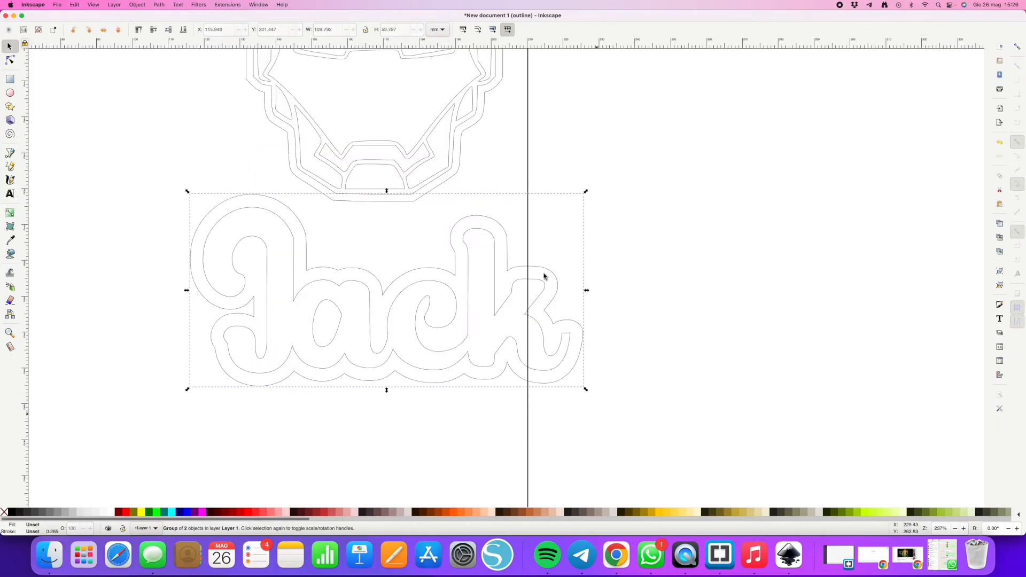
drag(550, 273, 545, 207)
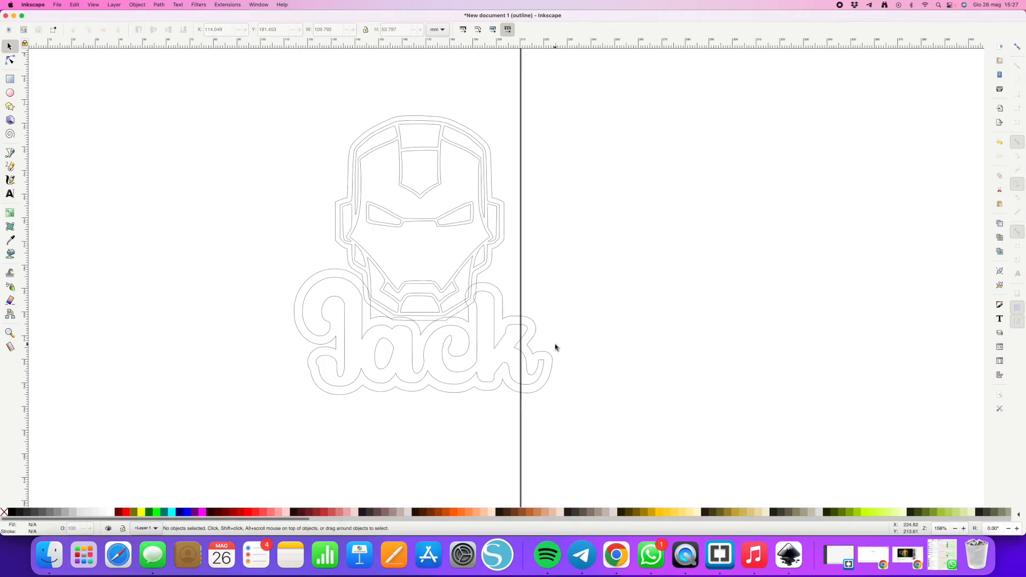
Unite the name's outer contour with the enlarged helmet silhouette.
click(534, 339)
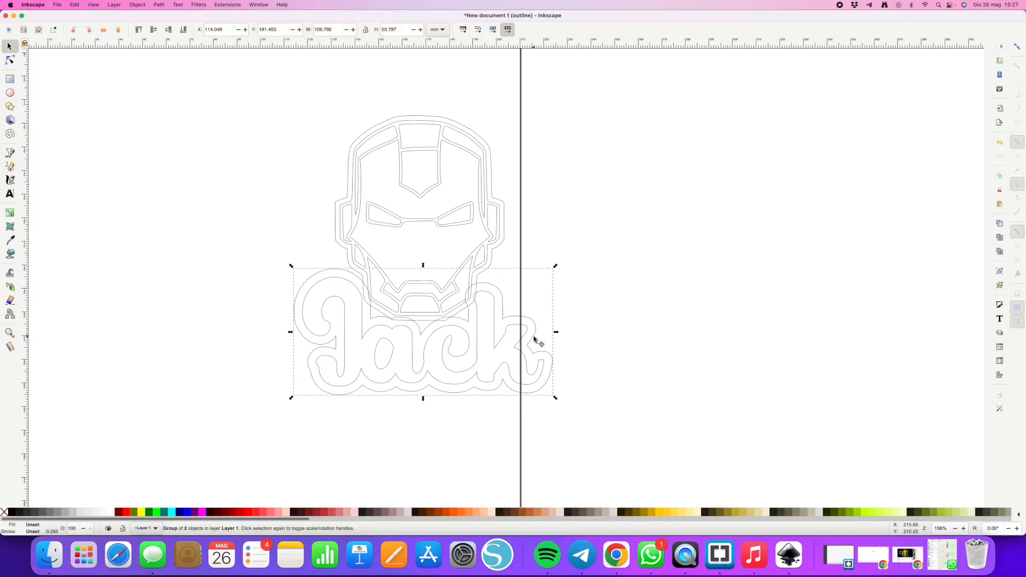
shift+click(491, 262)
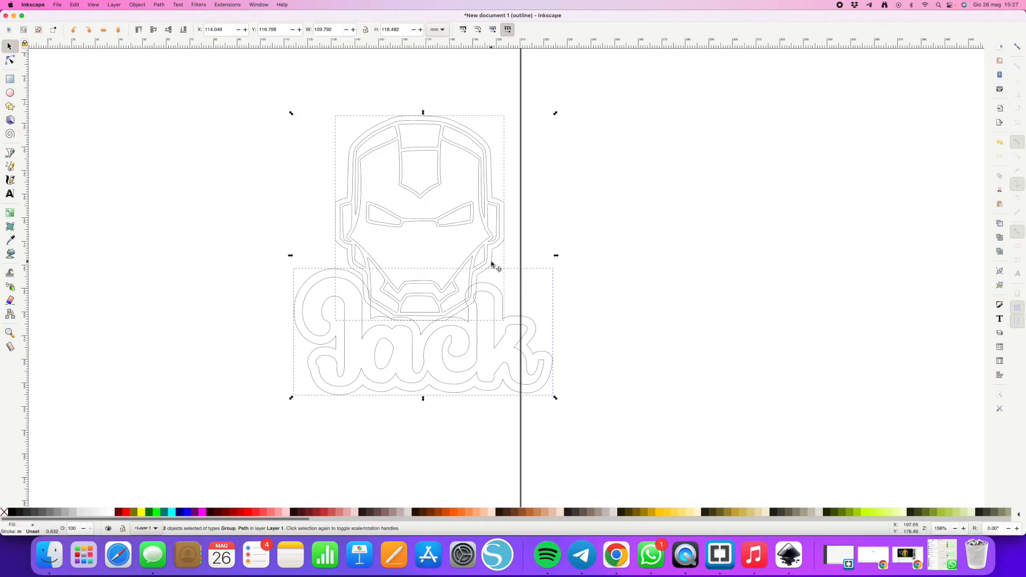
click(164, 4)
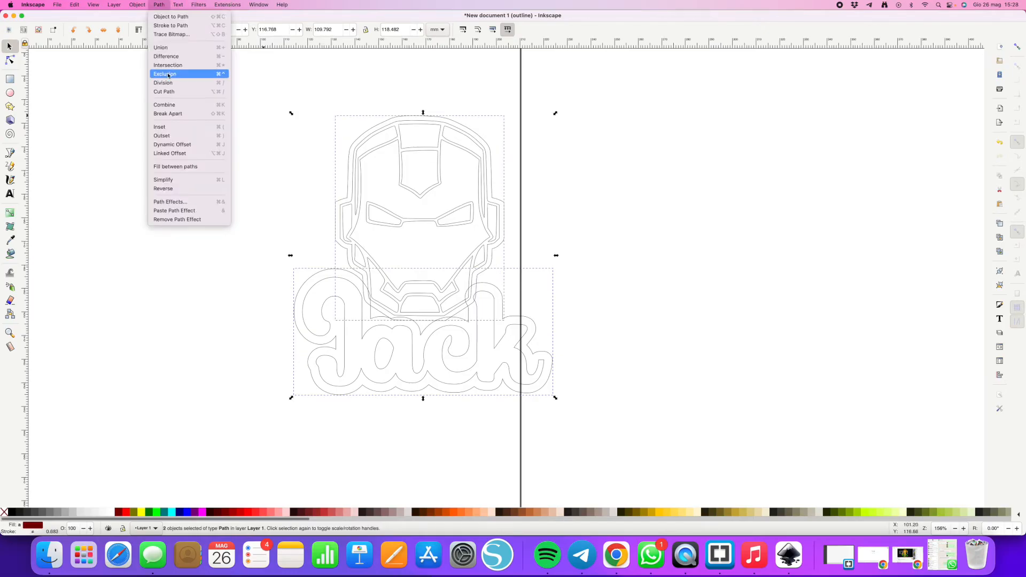
click(175, 49)
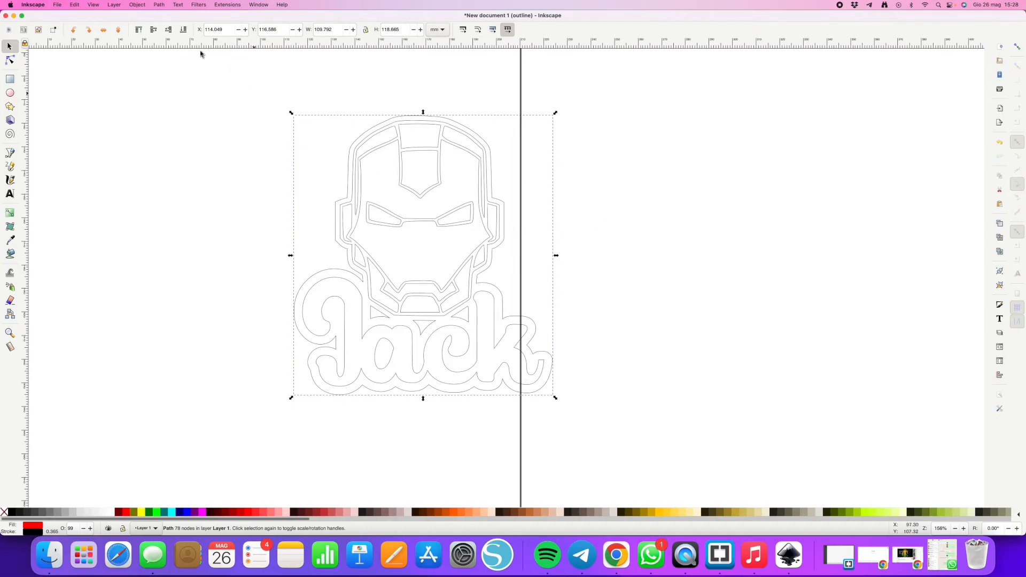
Break the united contour apart and delete the three small gap shapes below the helmet's chin.
click(165, 6)
click(178, 113)
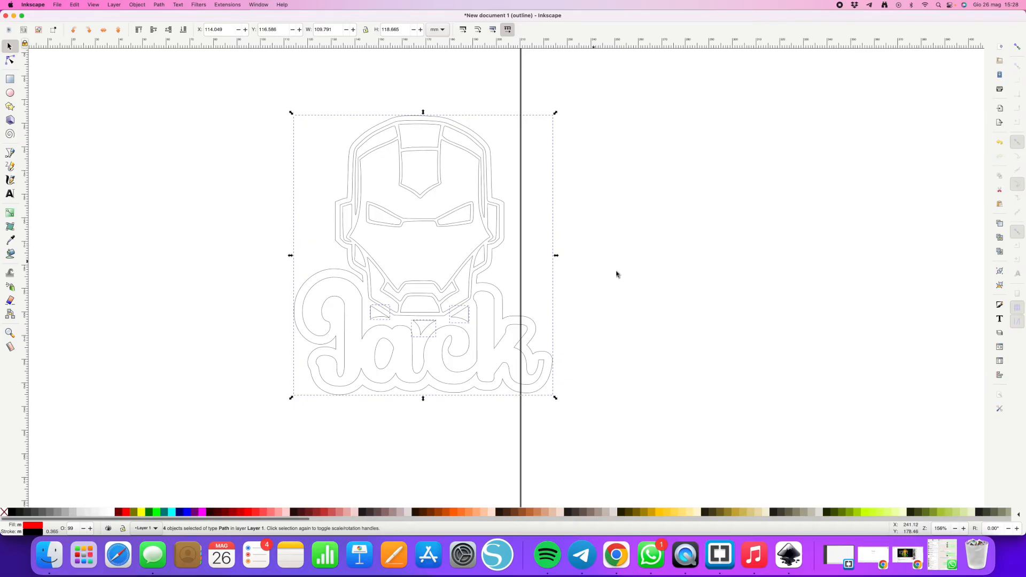
click(586, 286)
click(468, 316)
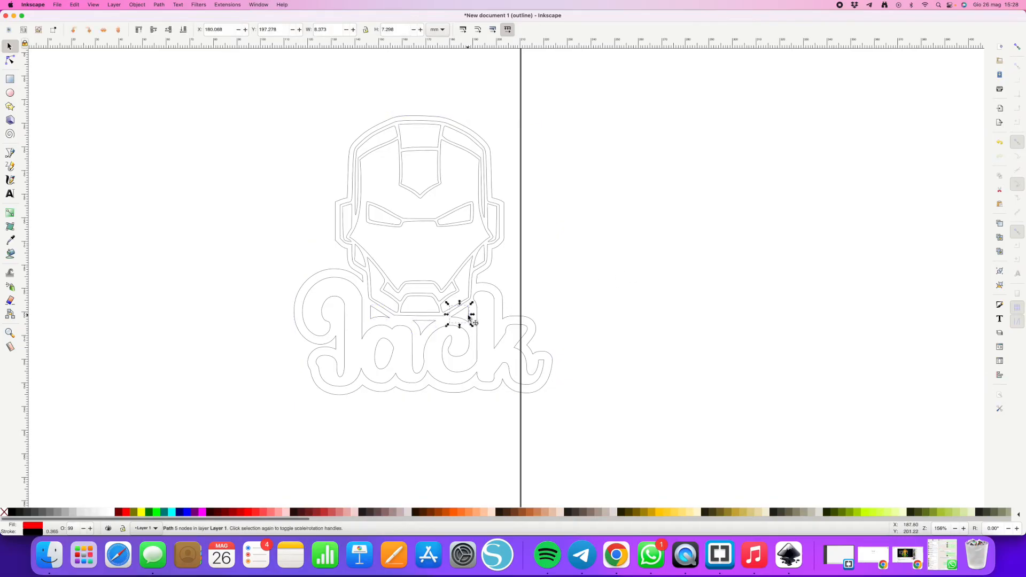
shift+click(424, 327)
shift+click(384, 320)
key(Delete)
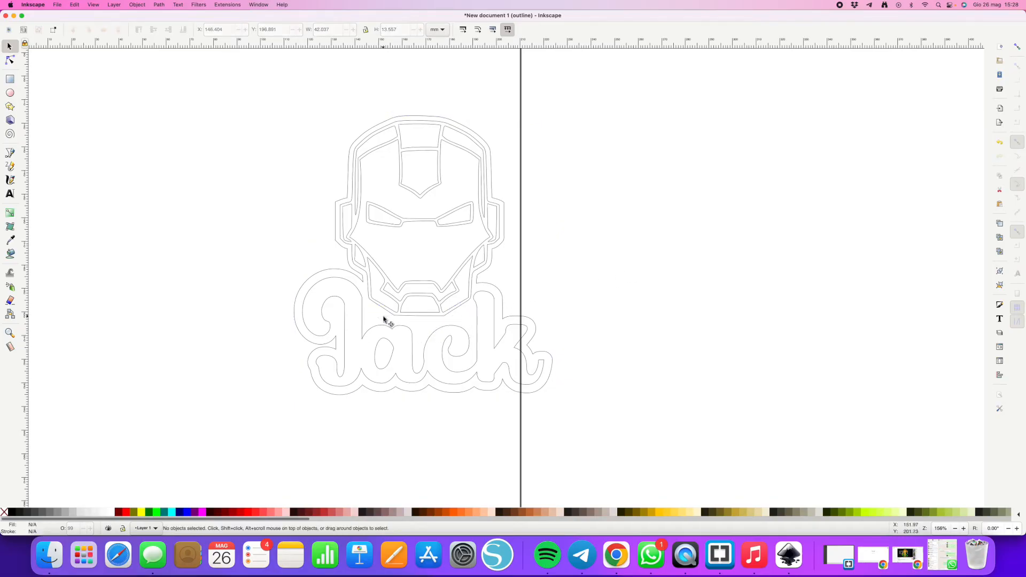
Select the whole design and set its measurement unit to centimetres.
scroll(383, 319, down, 3)
drag(369, 183, 624, 392)
click(435, 29)
click(434, 34)
click(435, 29)
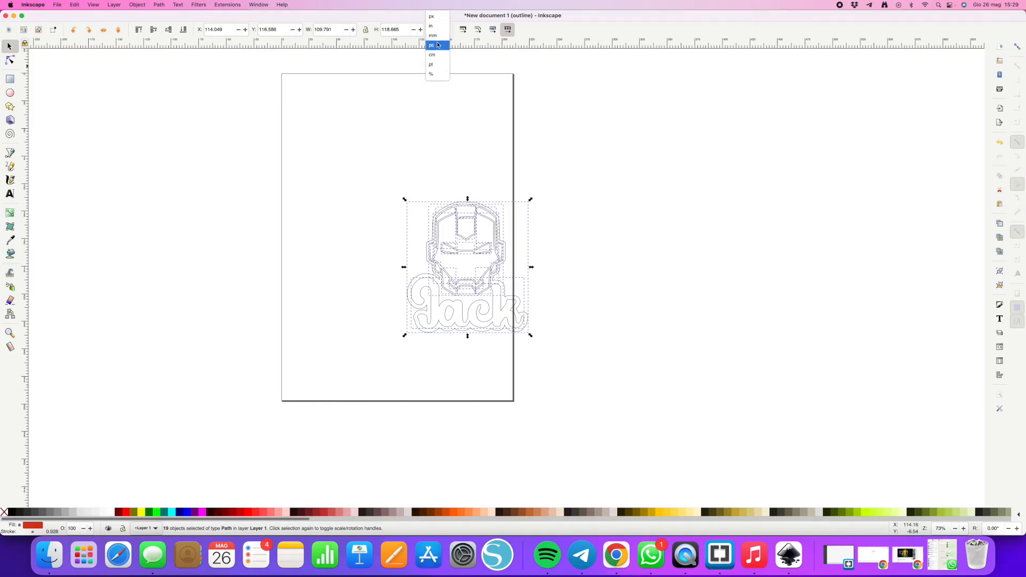
click(433, 55)
Scale the whole design up to about 33 by 35.8 cm and move it to the page's upper left corner.
drag(530, 335, 676, 498)
scroll(680, 476, down, 5)
drag(675, 382, 772, 485)
scroll(769, 481, down, 3)
drag(634, 245, 556, 160)
click(714, 119)
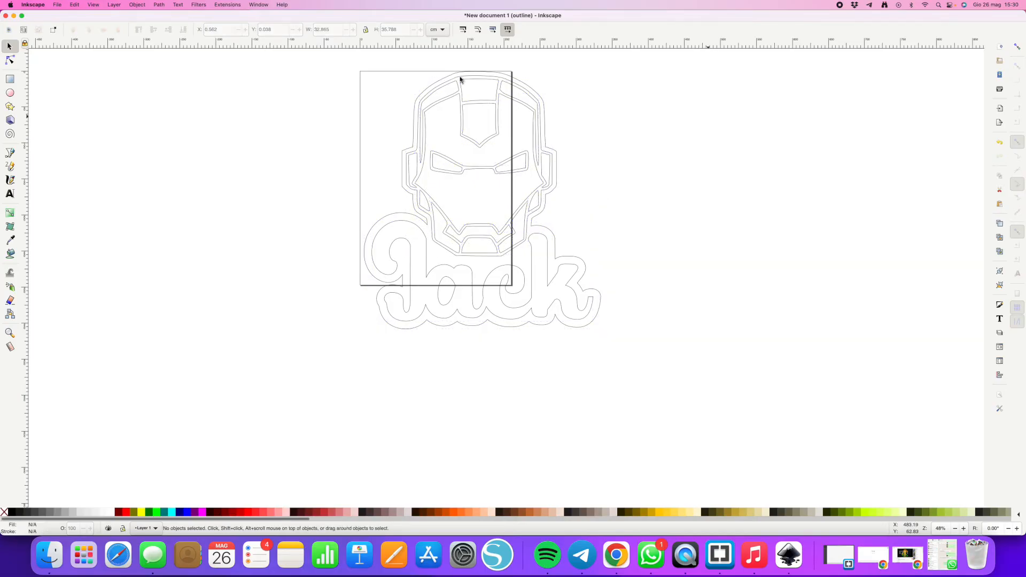
drag(345, 65, 701, 346)
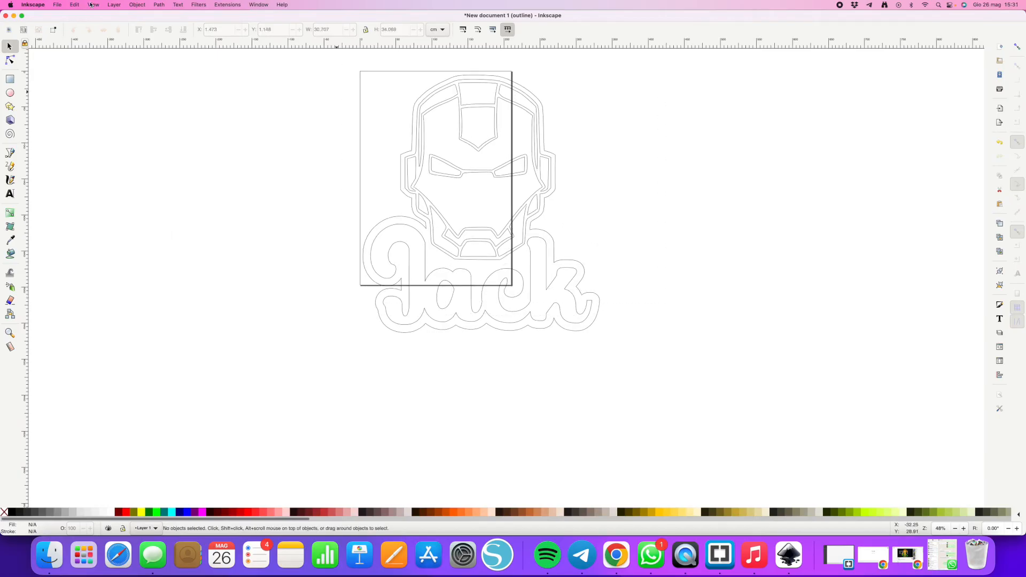
Switch the display mode to Normal and select the black helmet silhouette.
click(92, 4)
mouse_move(134, 34)
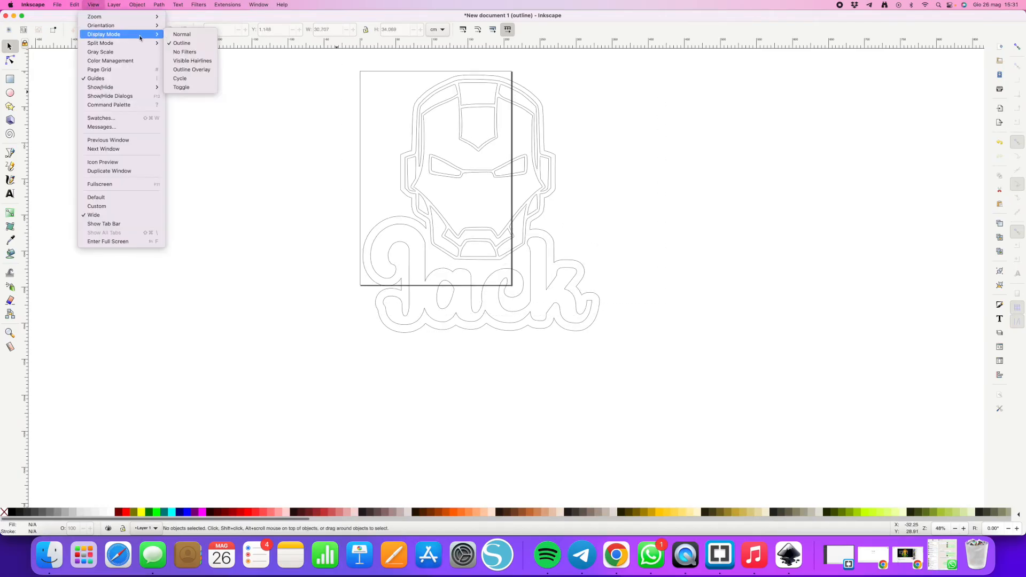
click(174, 38)
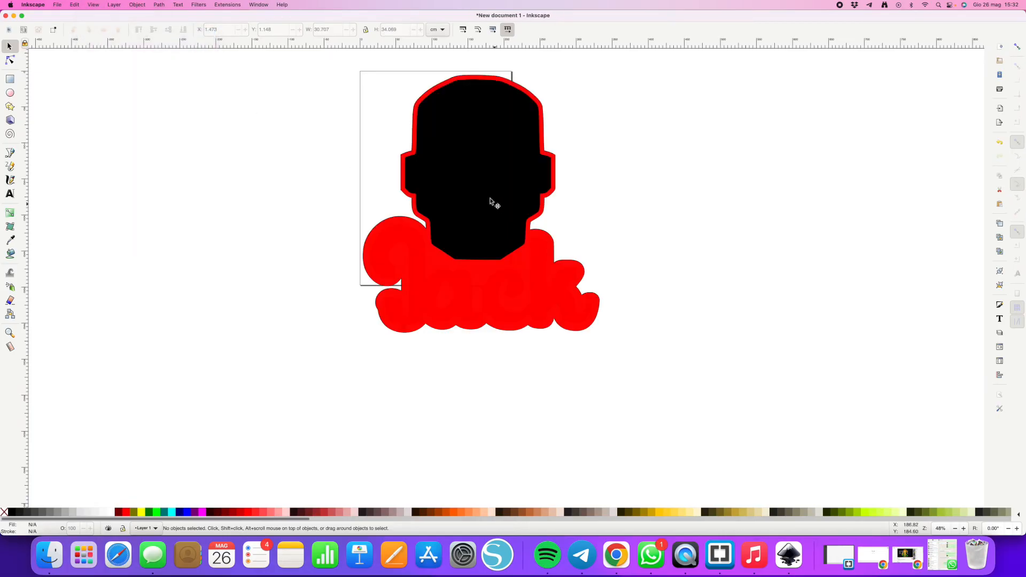
click(470, 230)
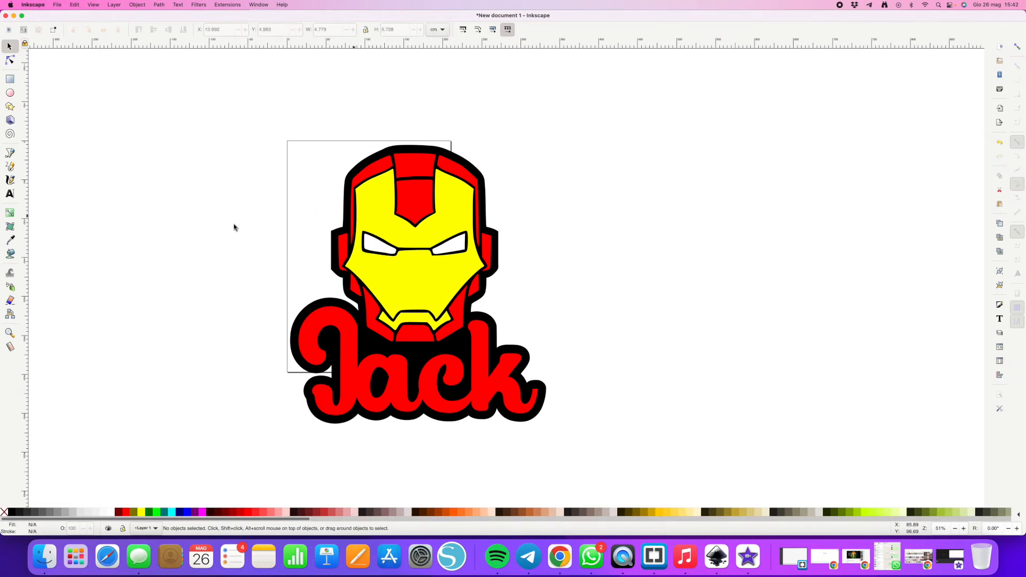
Paste a copy of the design's black outer contour and position it to the right of the coloured artwork.
click(485, 196)
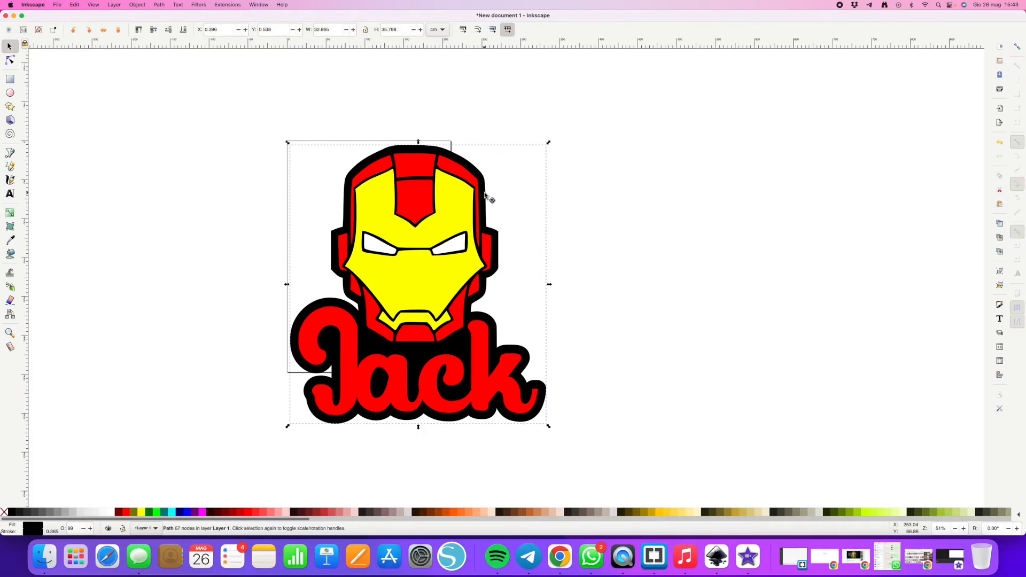
click(655, 302)
key(ctrl+v)
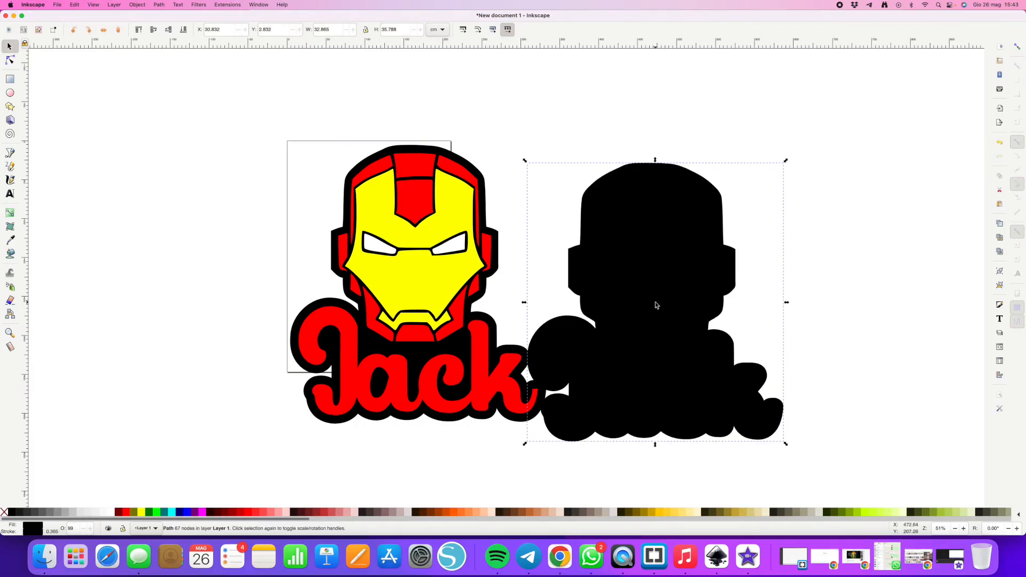
drag(684, 297, 693, 279)
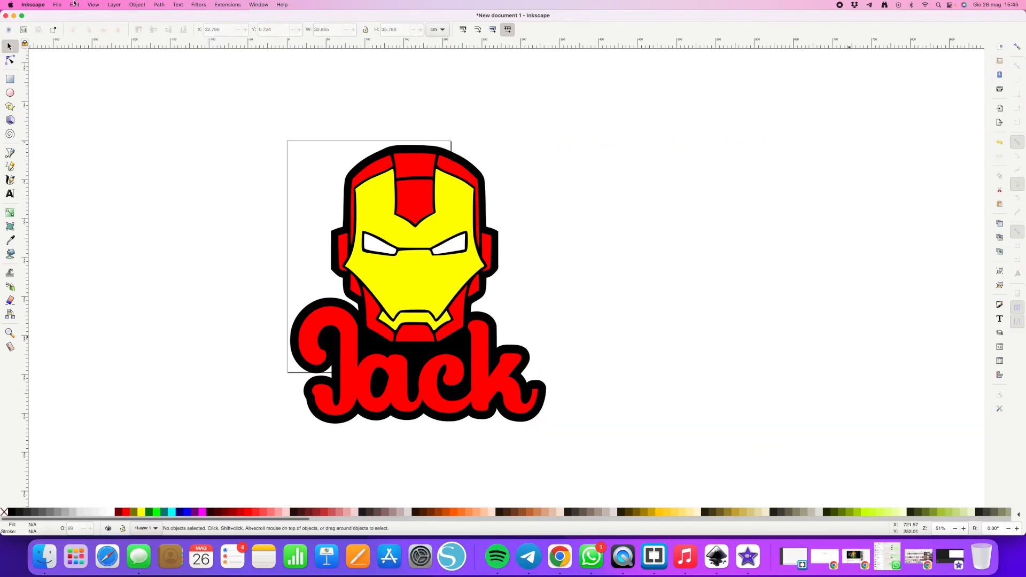
Save the coloured design on the Desktop as a new Inkscape SVG file named iron man.svg.
click(58, 5)
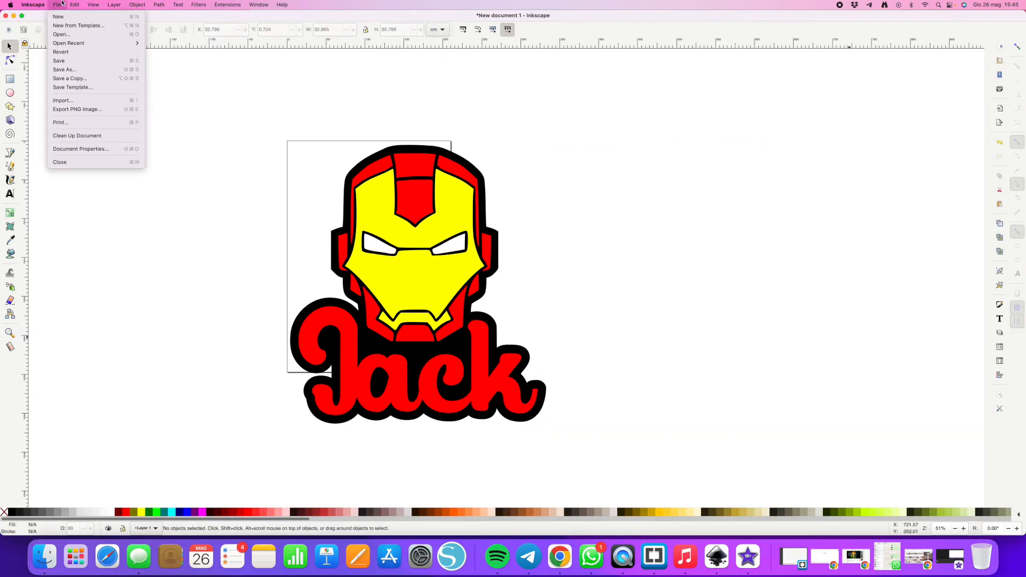
click(70, 69)
text(iron man)
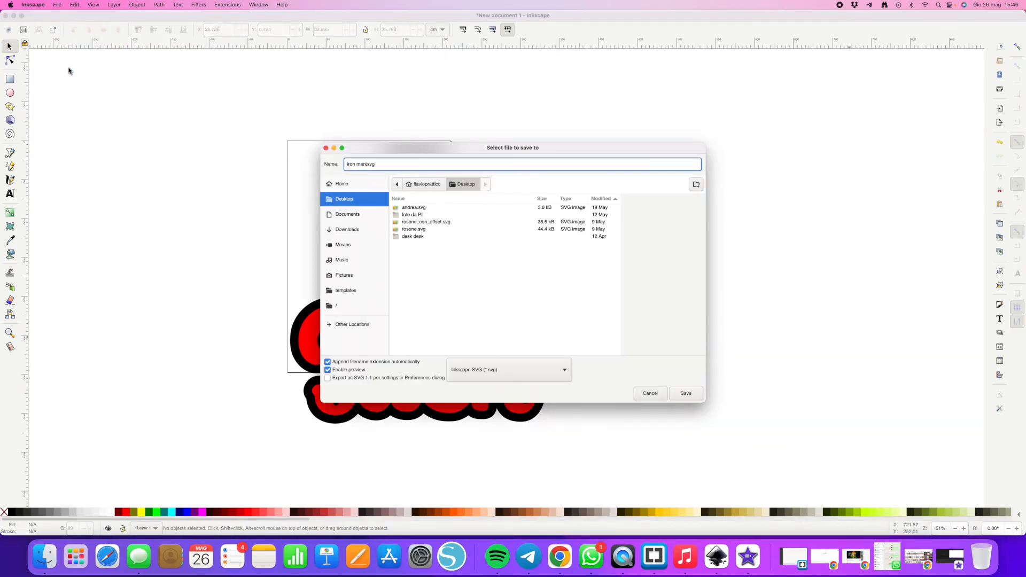
key(Return)
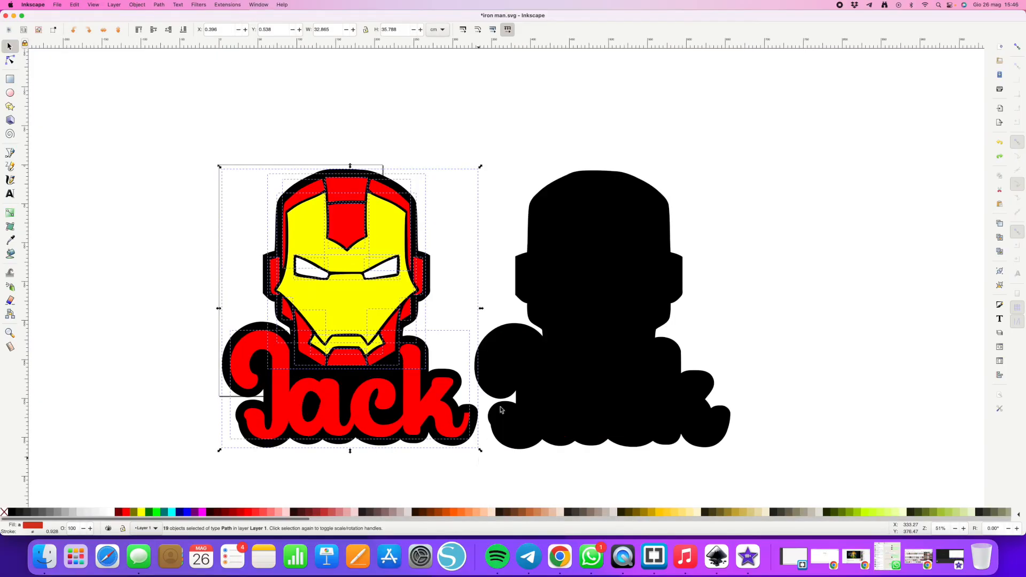
Delete the coloured artwork and move the black silhouette into its place at the page's upper left corner.
key(Delete)
drag(521, 351, 282, 345)
click(131, 119)
Save the silhouette on the Desktop as a separate Inkscape SVG file named background black.svg.
click(57, 4)
click(69, 71)
text(background bl)
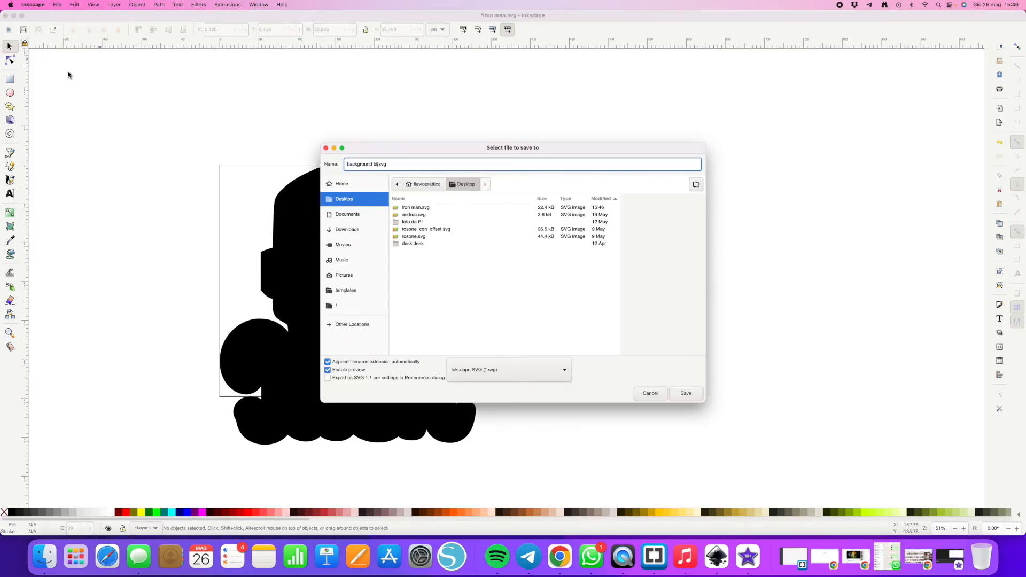
text(ack)
key(Return)
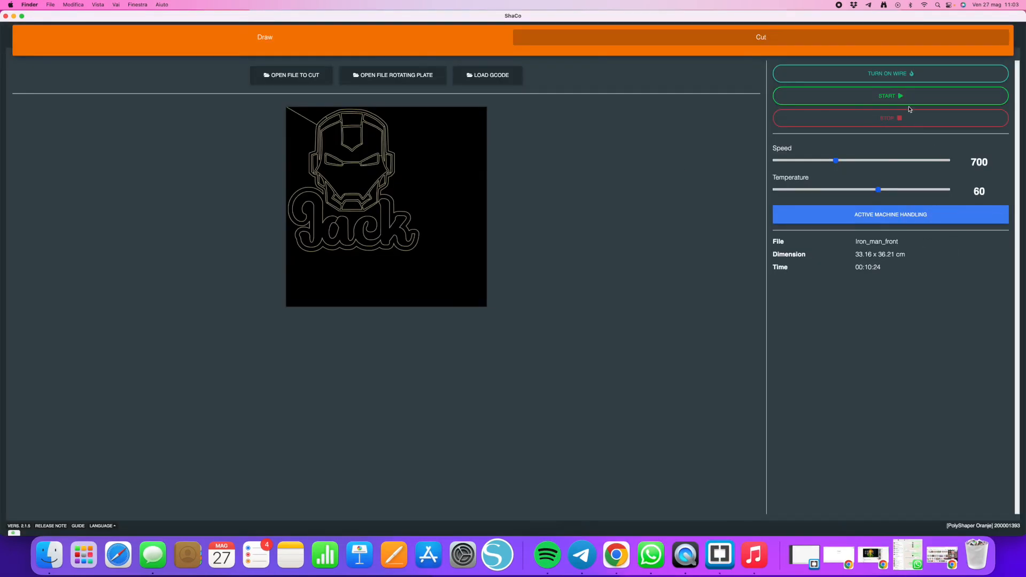
In ShaCo, start cutting the Iron_man_front file and pause the running Iron_man_back cut.
click(908, 103)
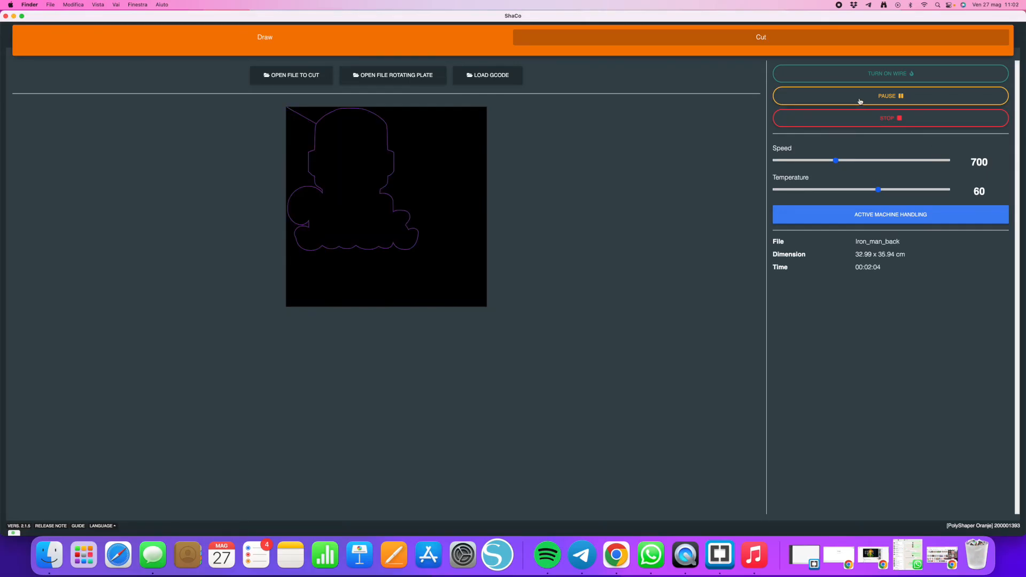
click(860, 101)
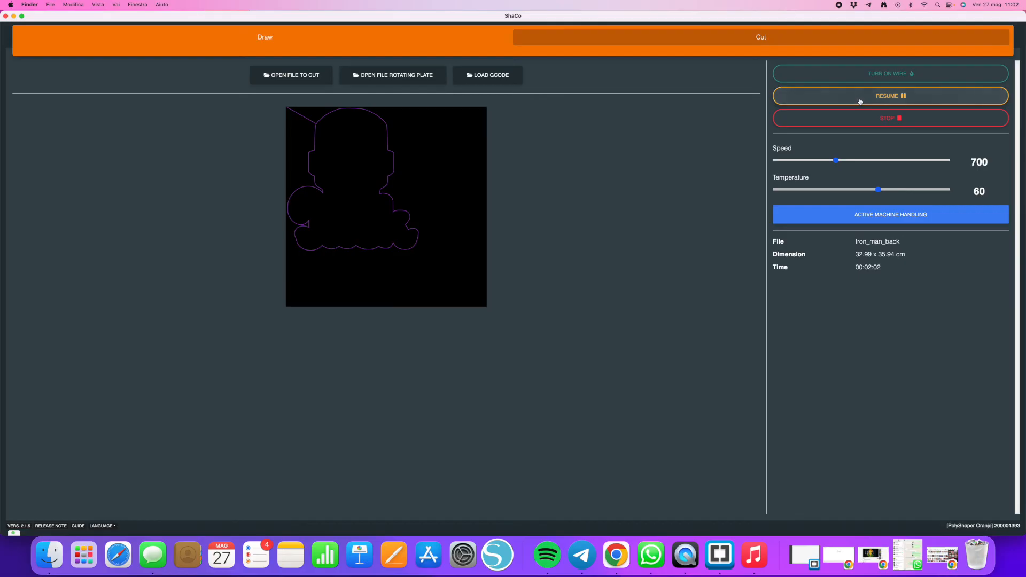